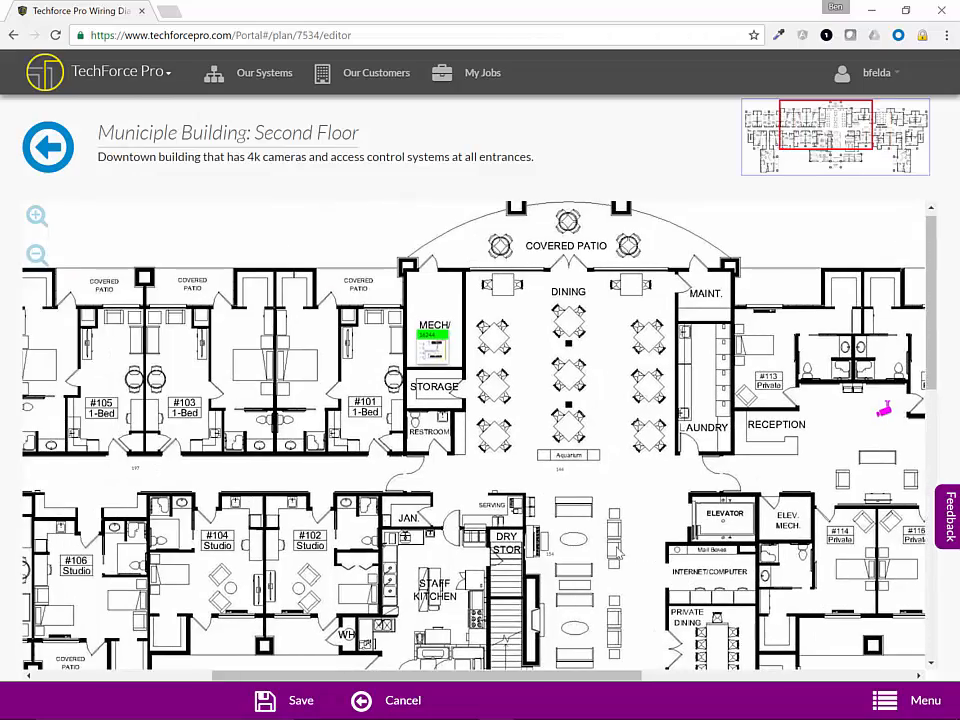
Open the floor plan's groups and views, and make the hidden Blue Wires group visible
drag(281, 421, 512, 489)
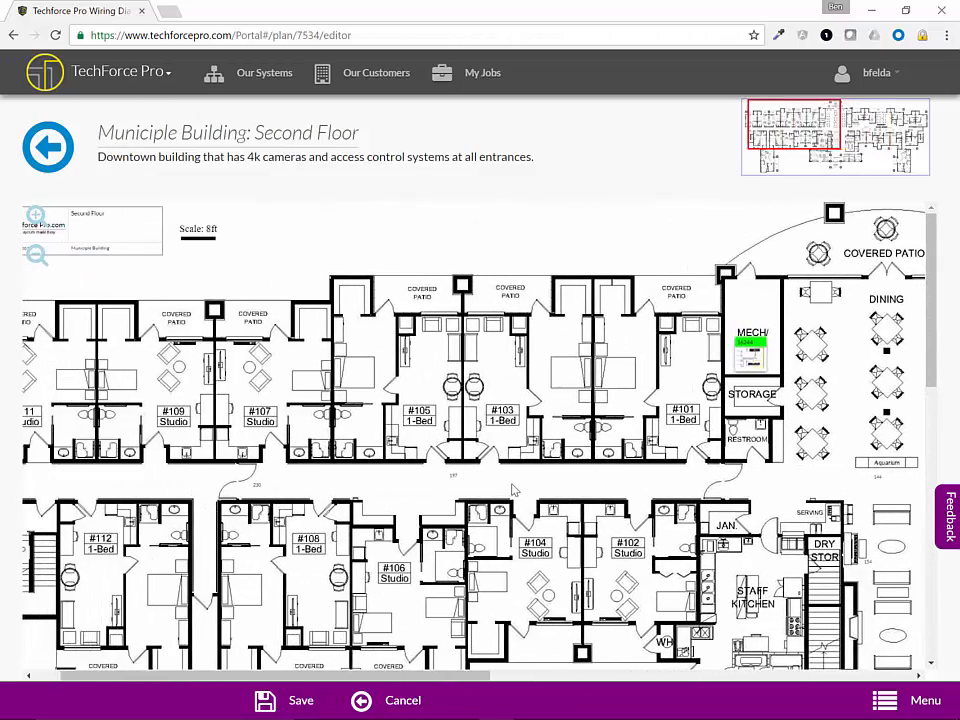
scroll(512, 489, up, 2)
scroll(512, 489, down, 3)
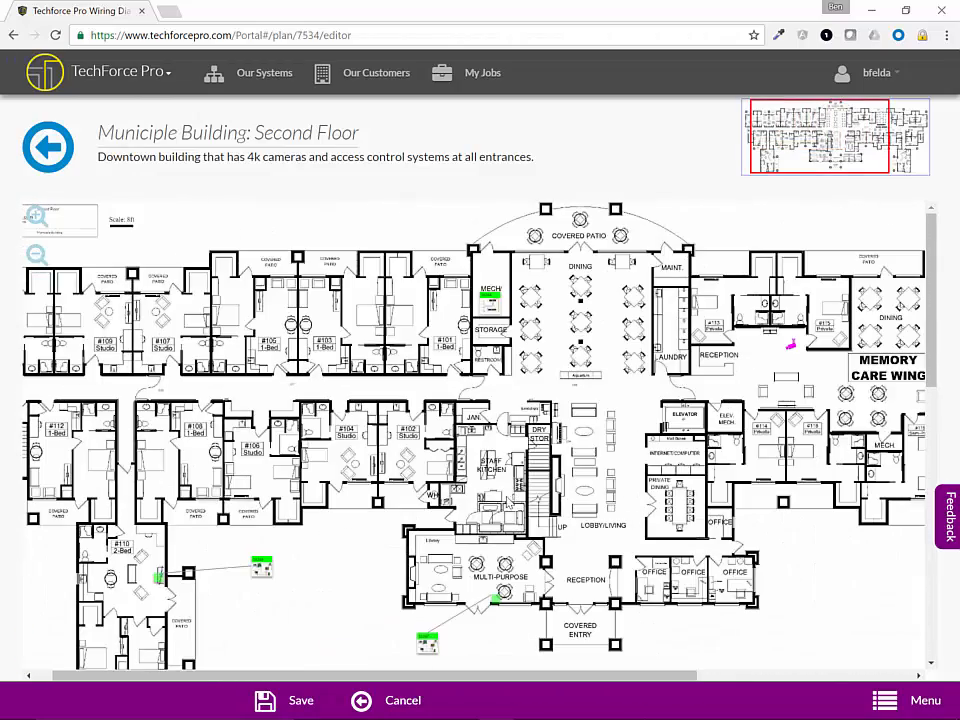
drag(443, 461, 346, 446)
drag(262, 332, 419, 347)
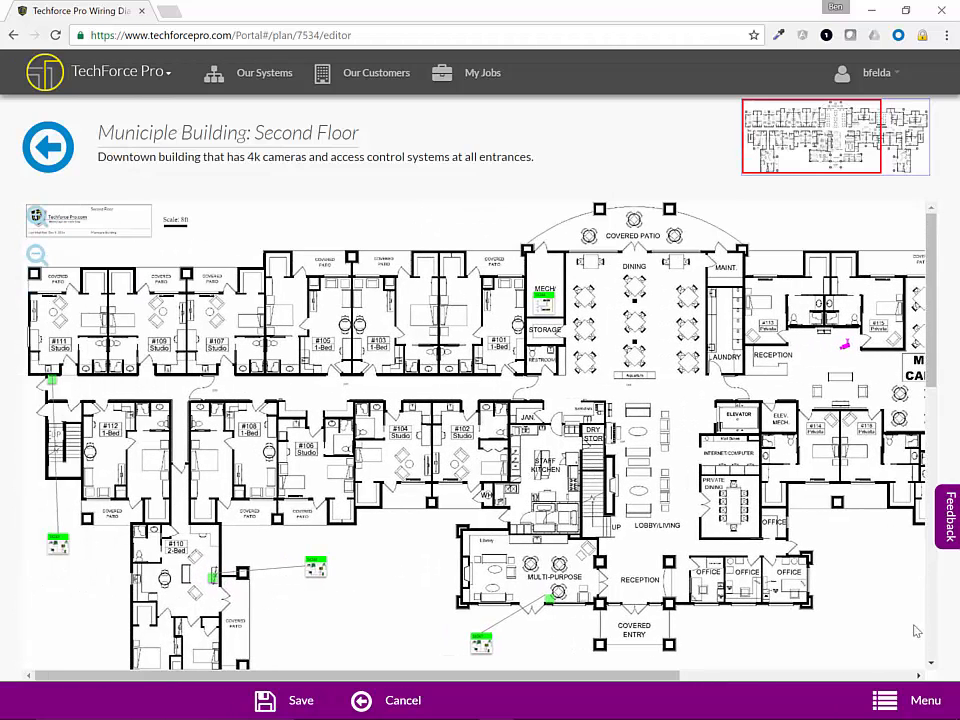
click(903, 705)
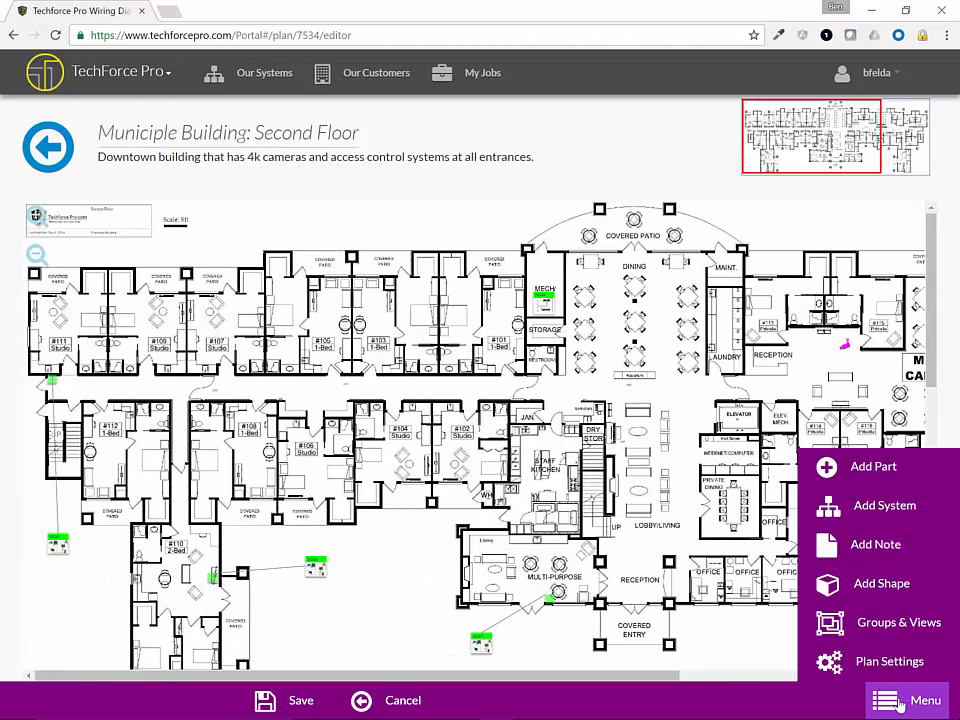
click(874, 626)
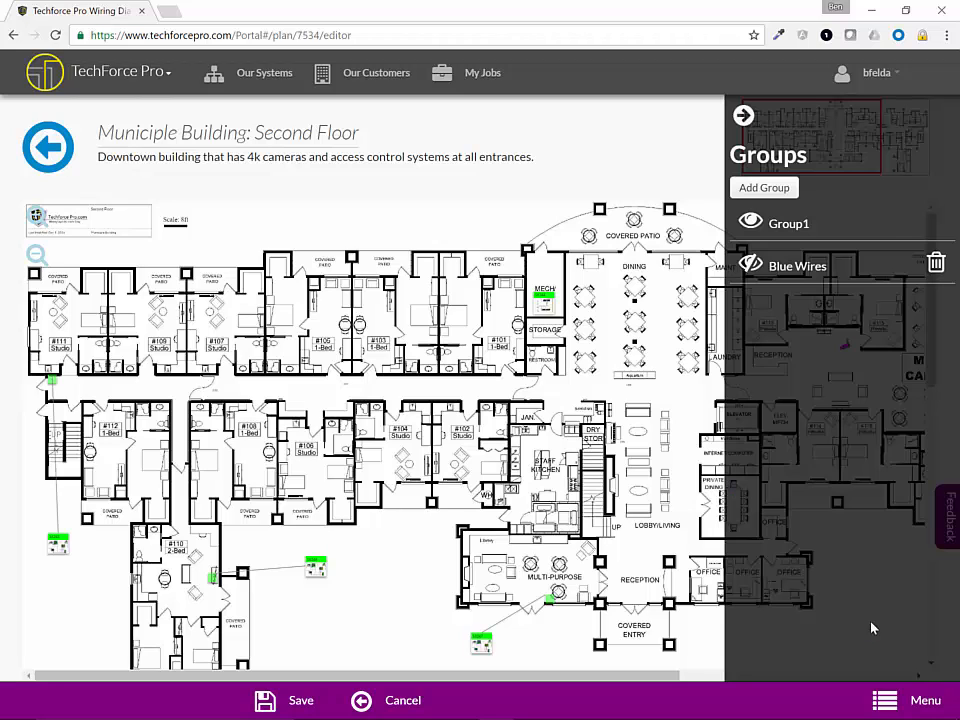
click(780, 266)
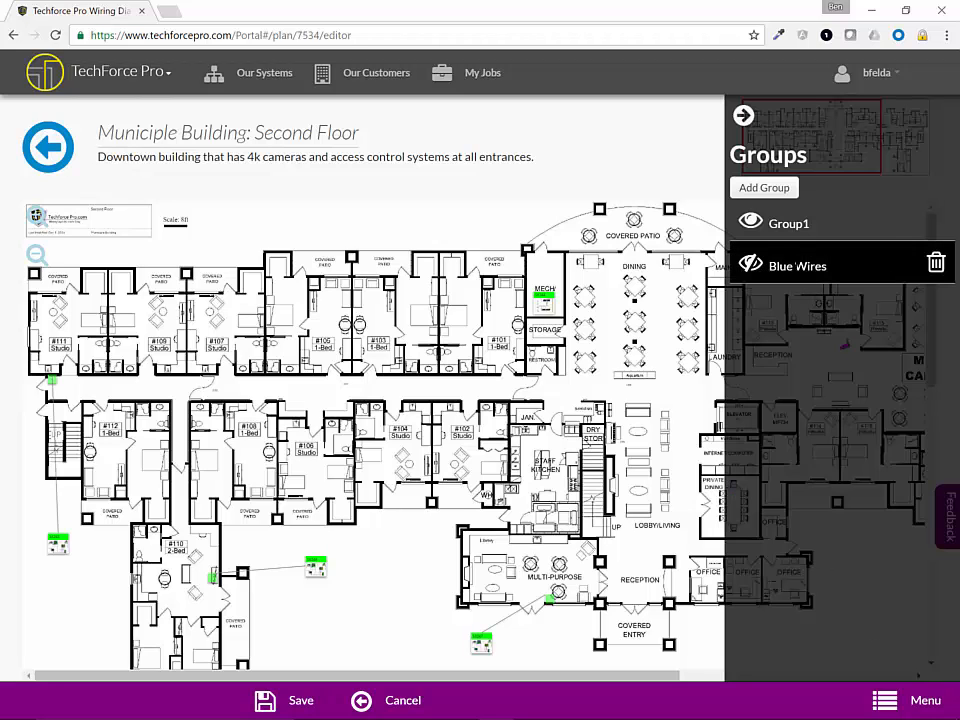
click(751, 265)
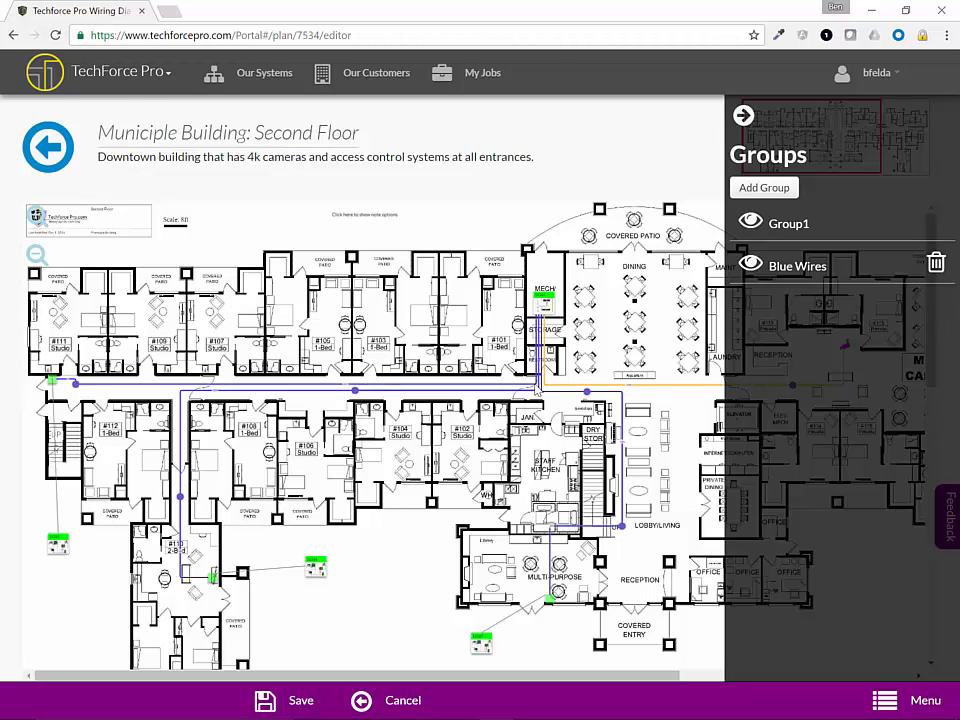
Reopen the groups list, then hide and show again first the Blue Wires group and after it Group1
drag(636, 348, 540, 382)
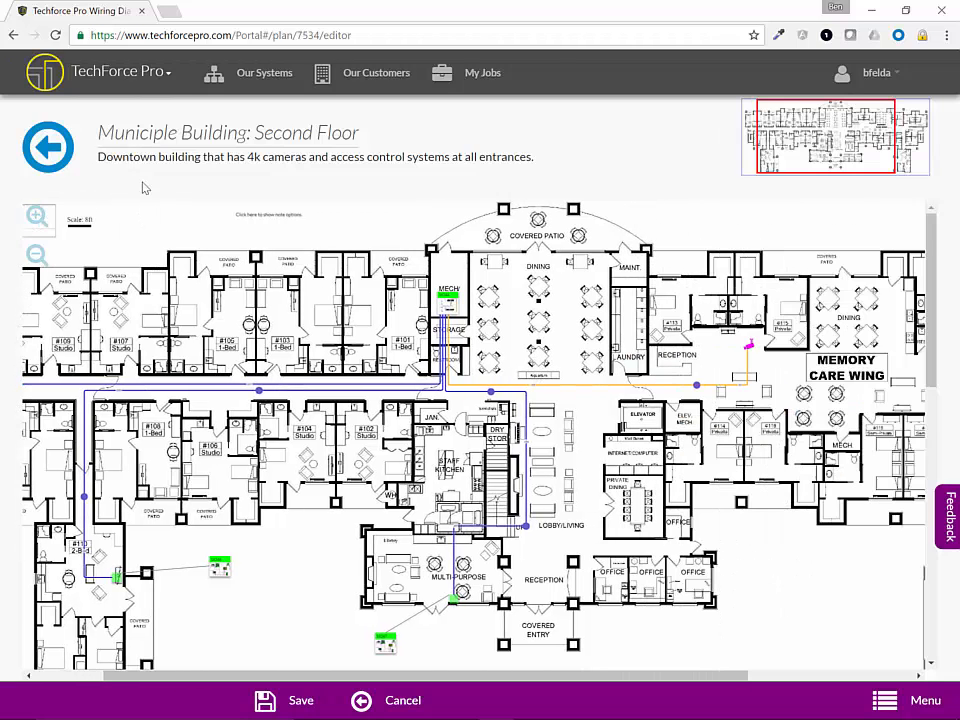
drag(540, 334, 650, 350)
click(888, 699)
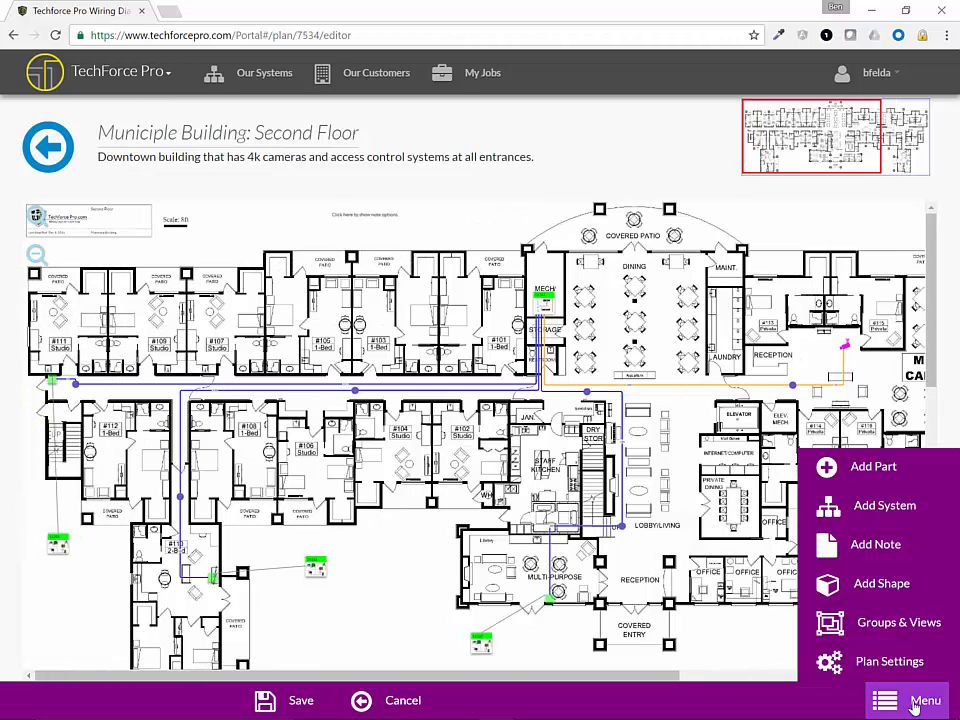
click(894, 580)
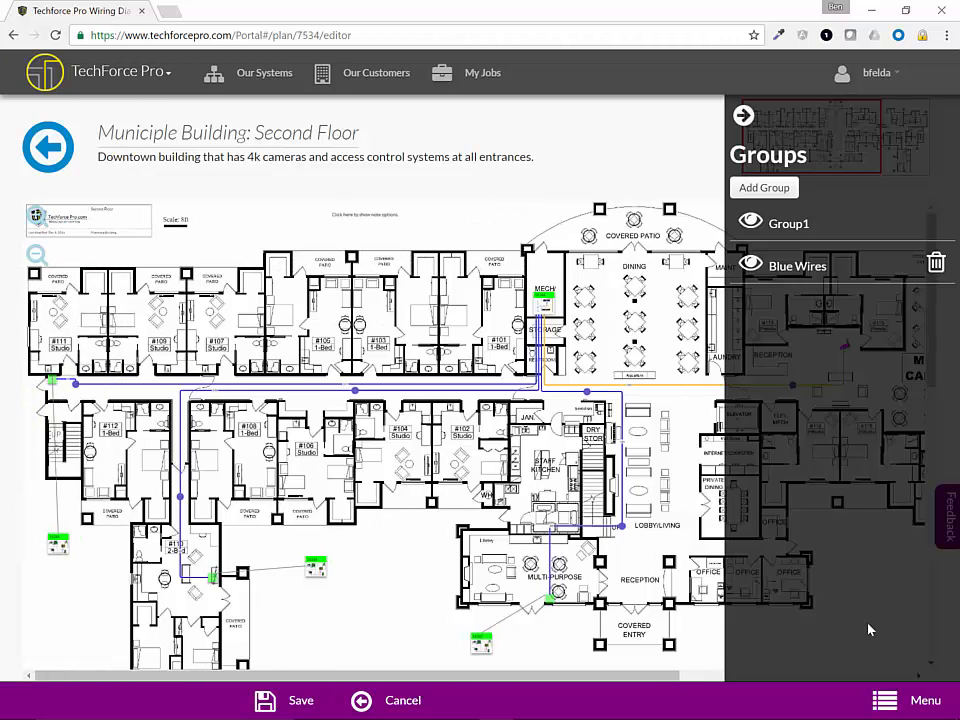
click(750, 265)
click(750, 265)
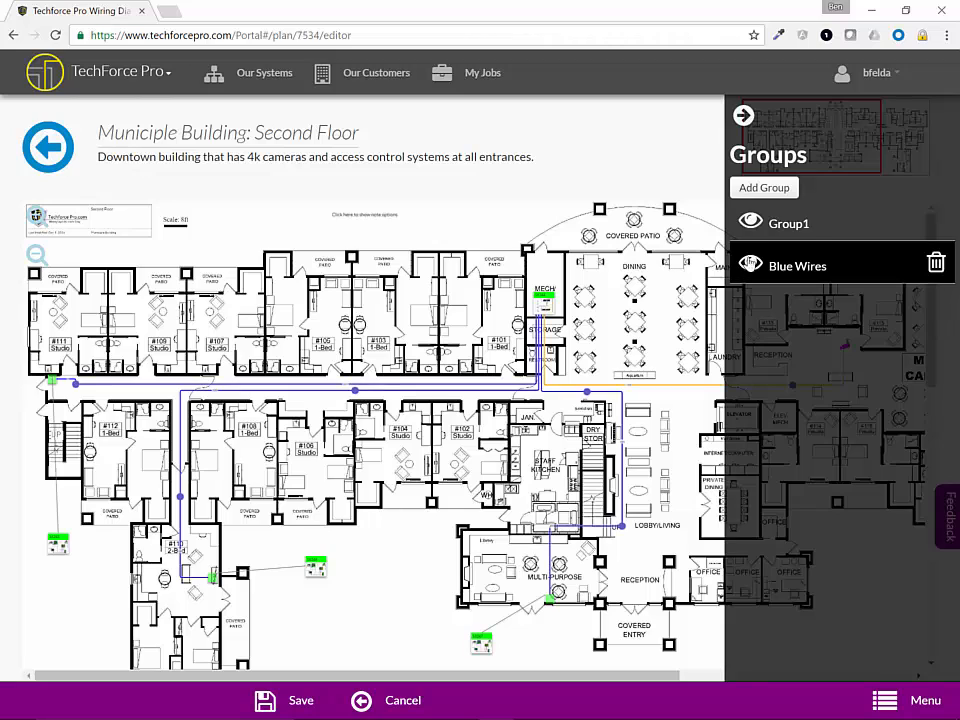
click(751, 223)
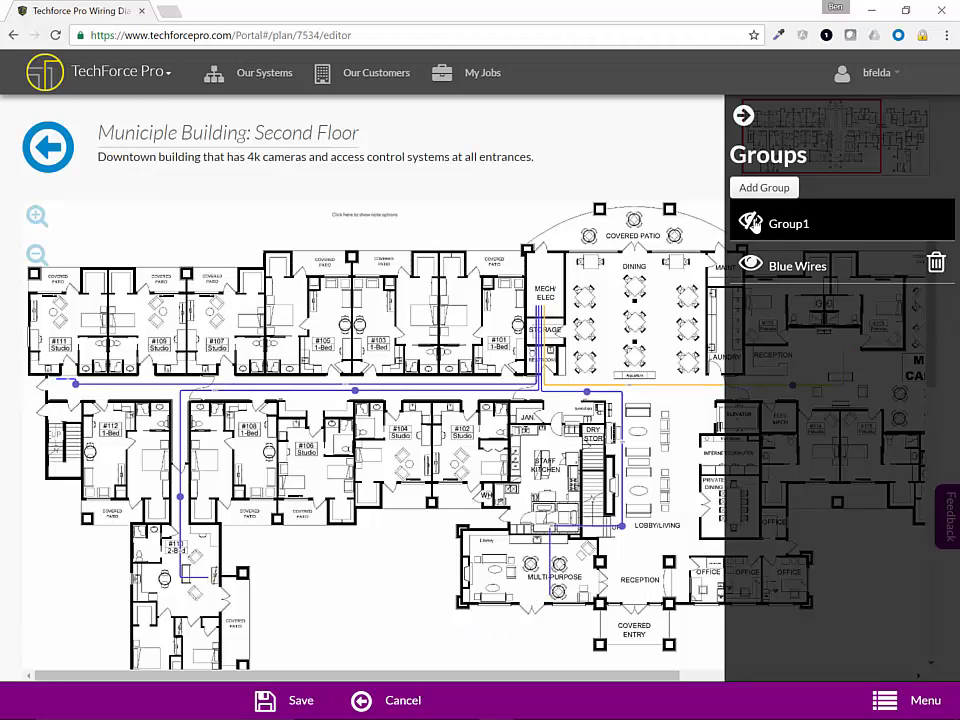
click(751, 223)
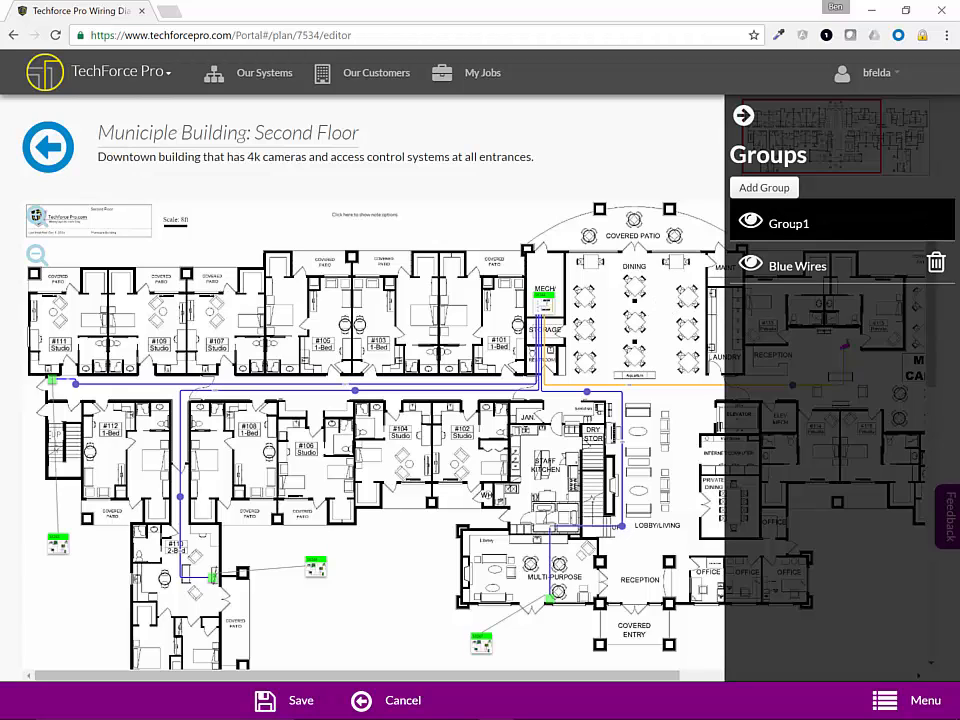
click(827, 222)
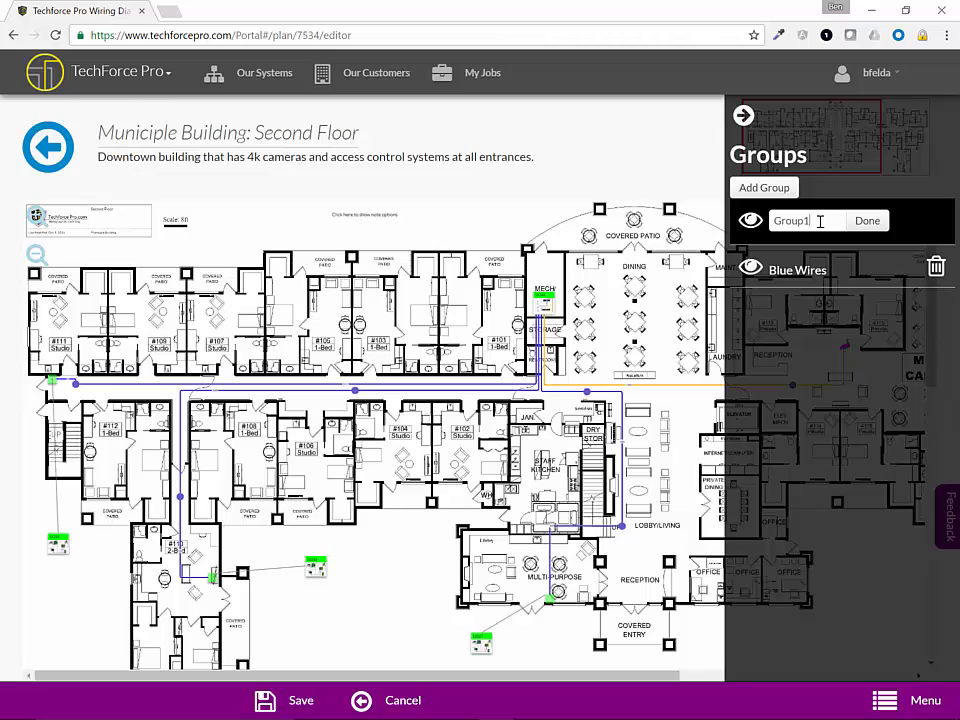
drag(820, 222, 774, 225)
click(860, 224)
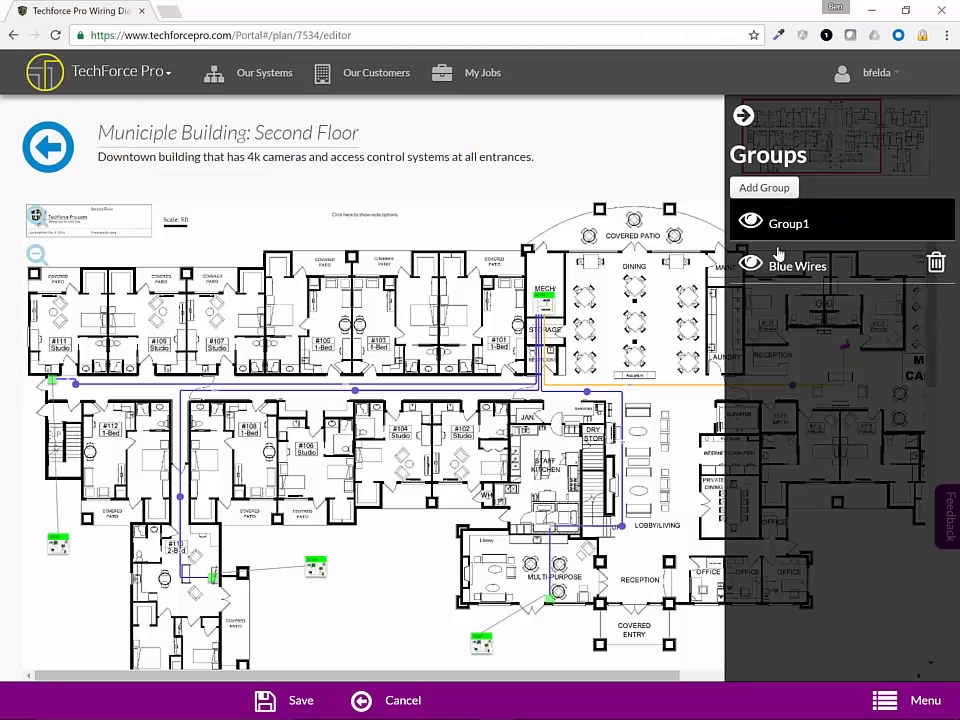
Hide Group1 to view the plan without its parts, then reopen the groups list and show Group1 again
click(751, 223)
click(752, 224)
click(752, 225)
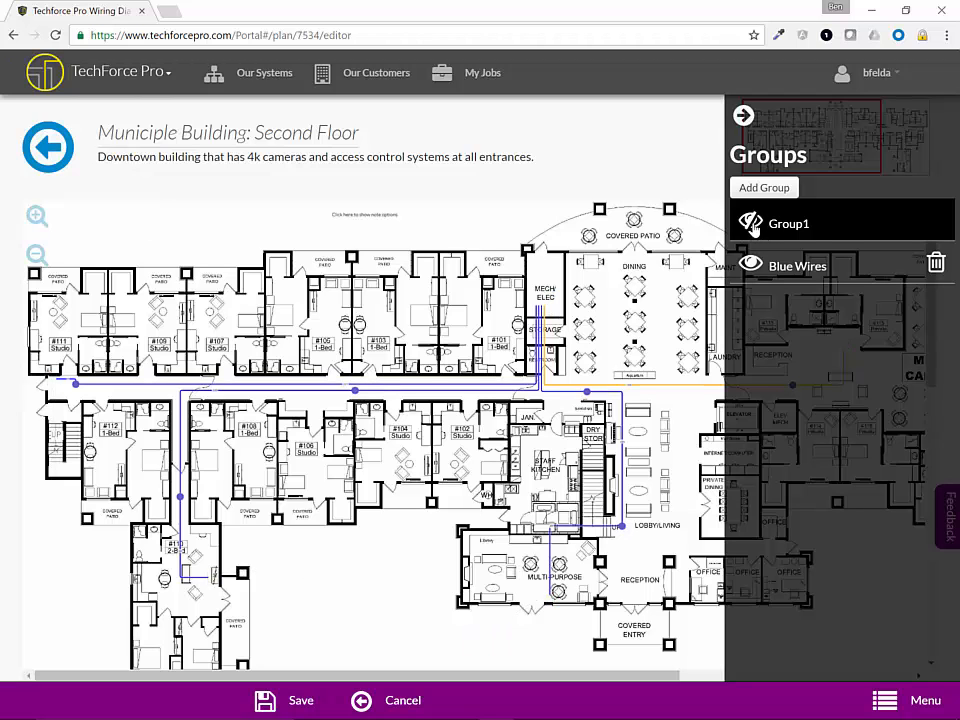
drag(734, 385, 577, 355)
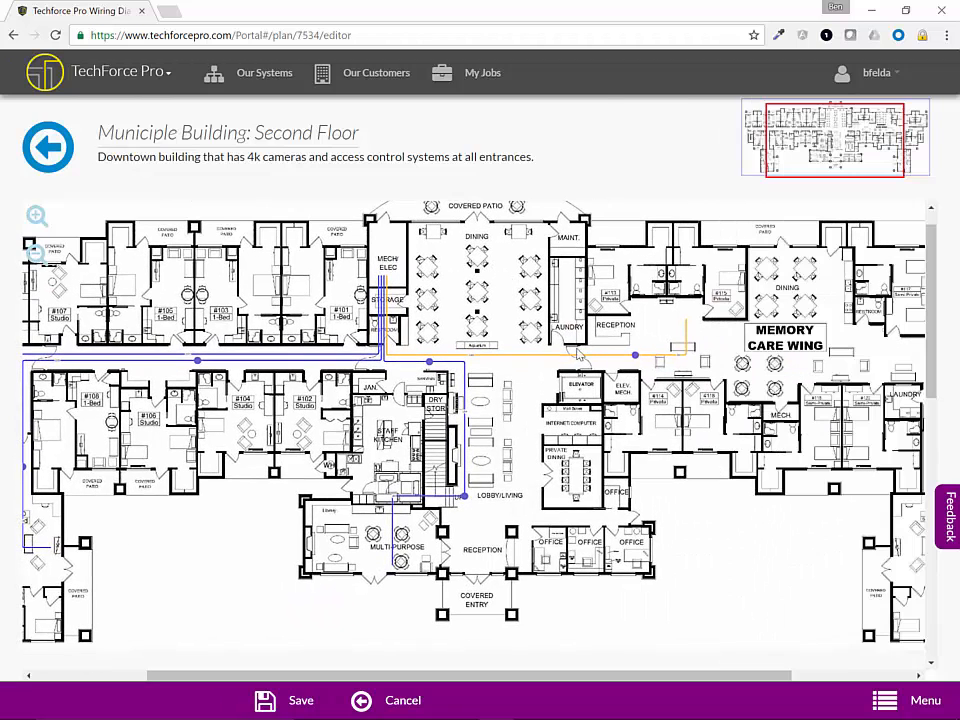
click(925, 700)
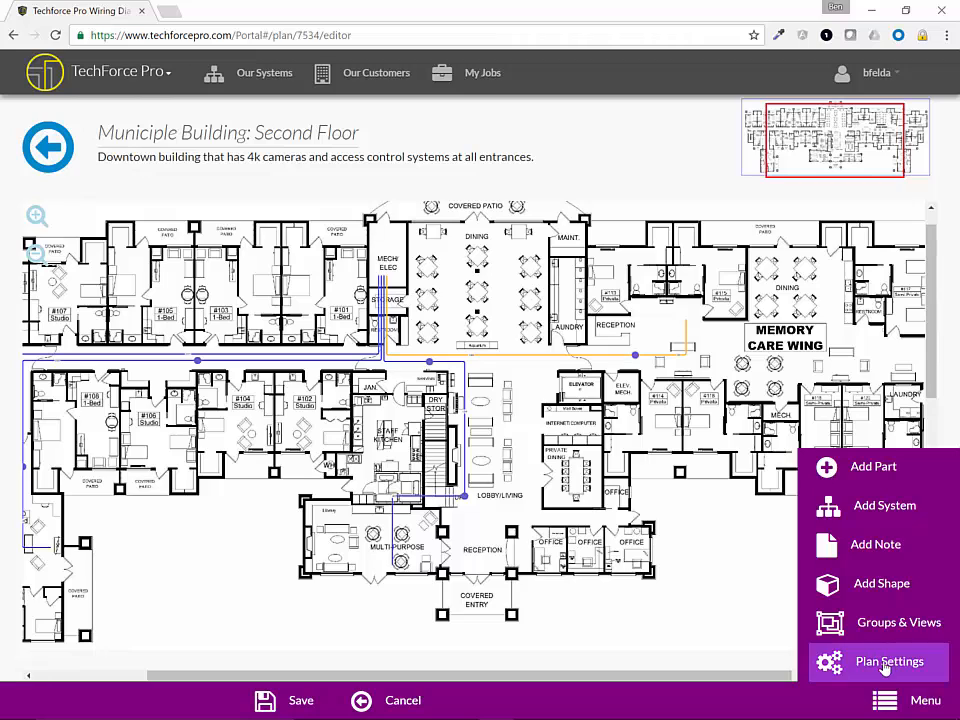
click(870, 628)
click(750, 223)
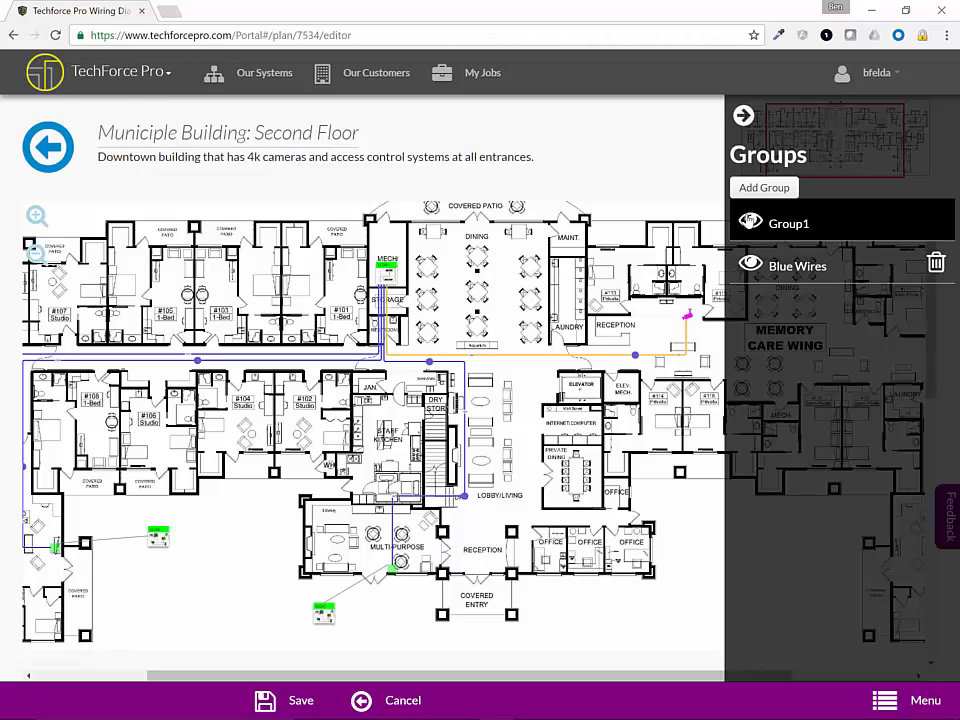
Add a new group to the plan and name it Fire Alarms
click(763, 189)
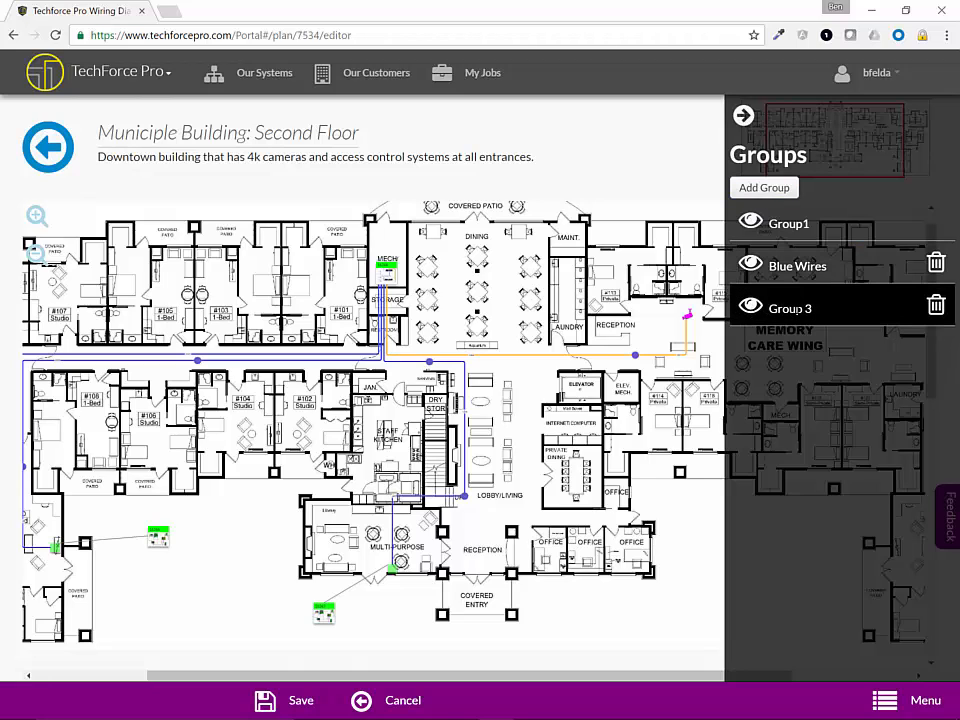
click(819, 307)
triple_click(815, 307)
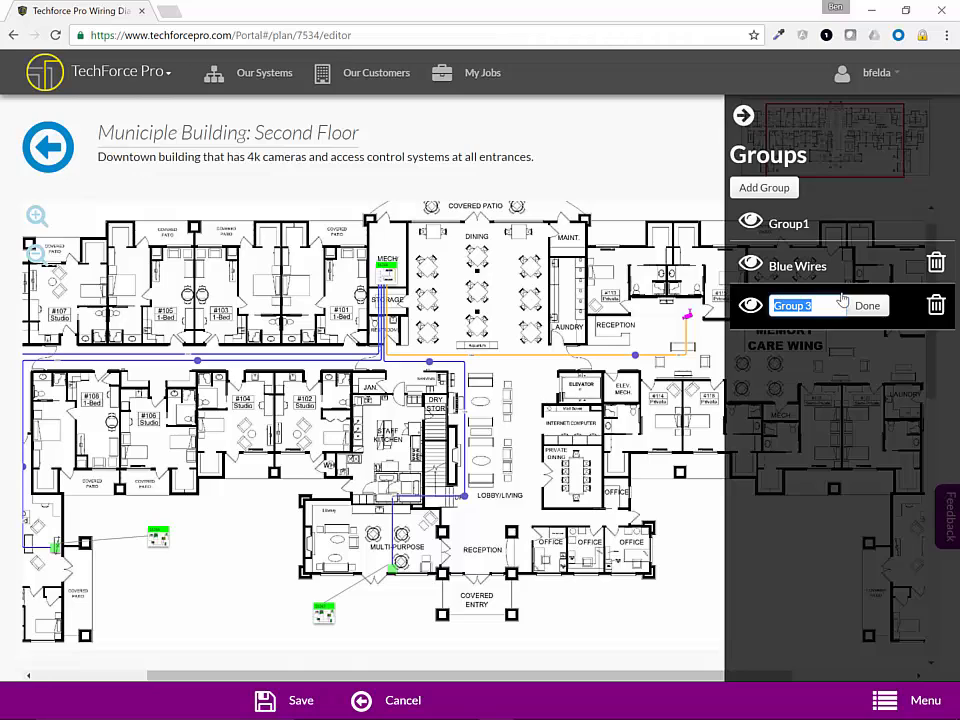
text(Fire Alarms)
click(867, 306)
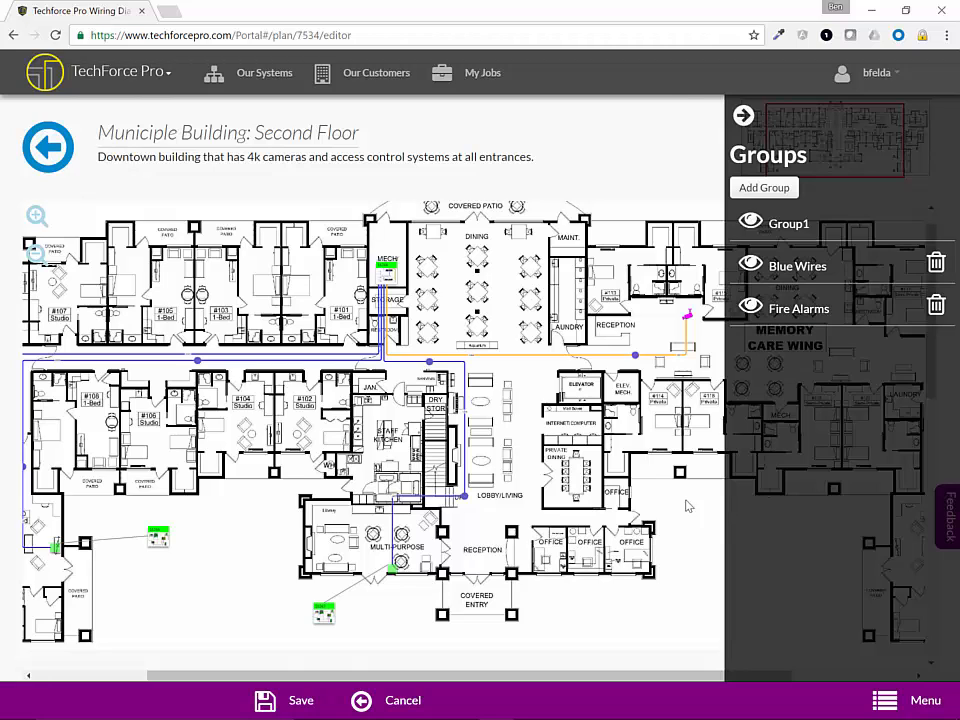
Add the Bosch D322A Analog Heat Detector Head from the analog fire alarm products to the plan above Studio #107
click(905, 700)
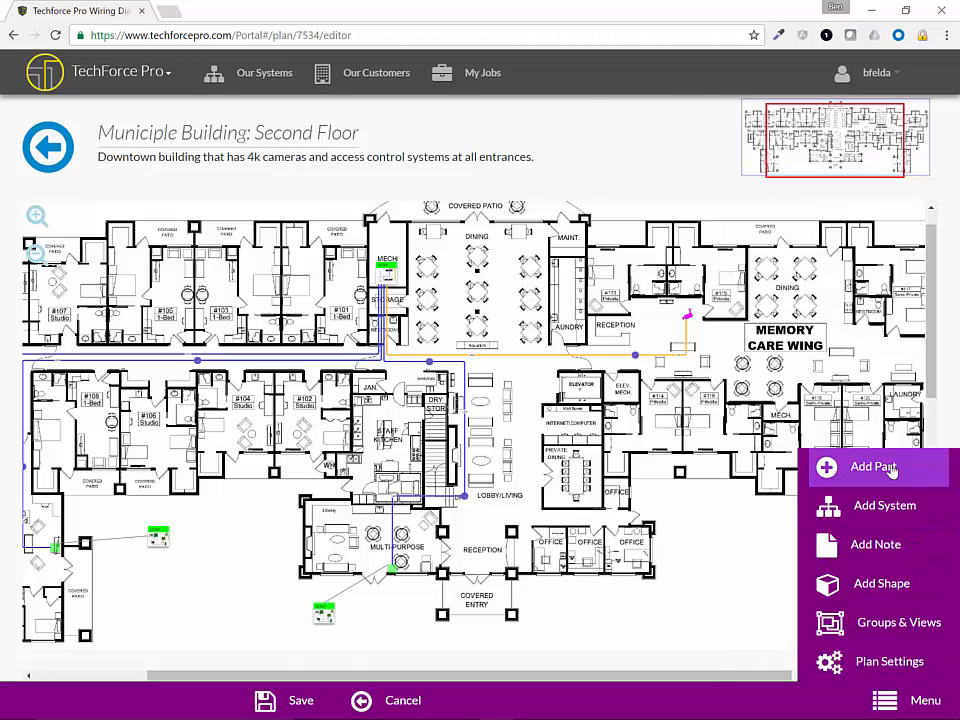
click(885, 467)
click(772, 318)
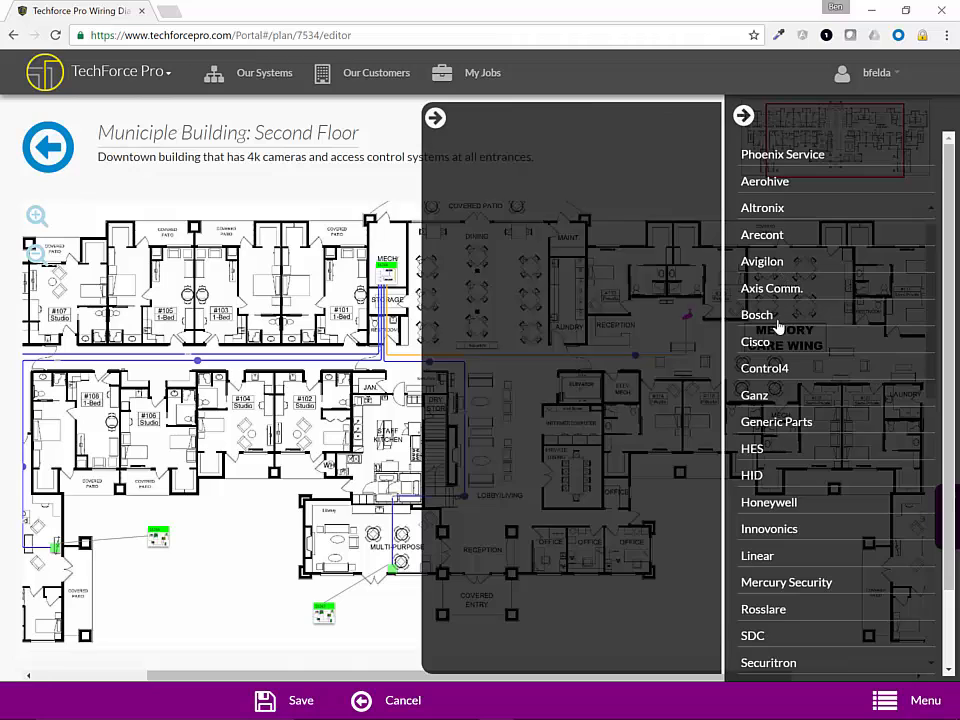
click(540, 330)
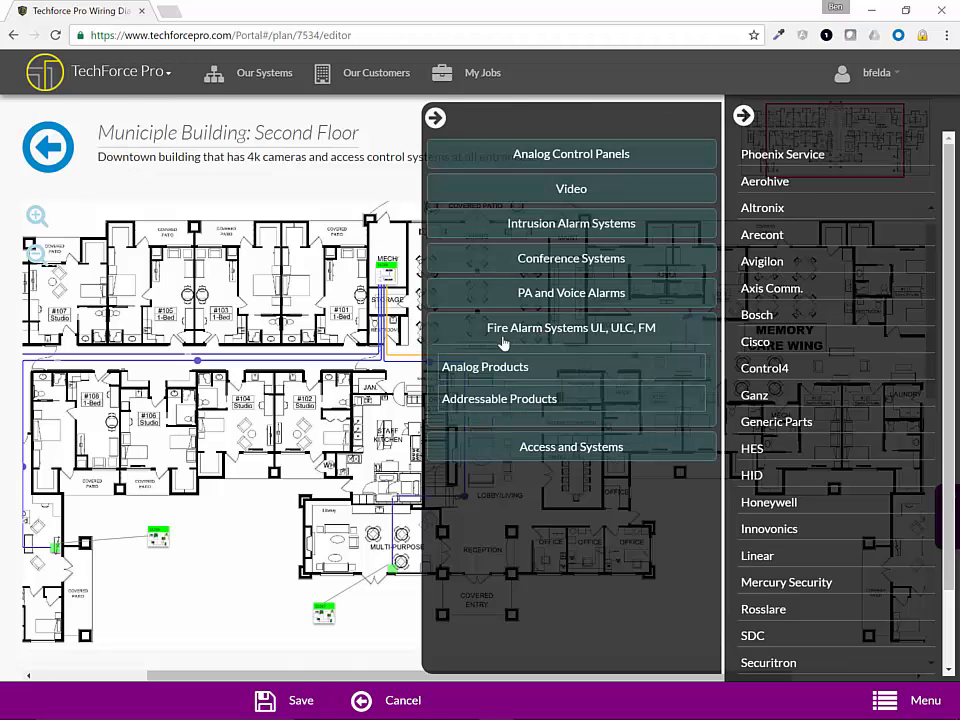
click(474, 370)
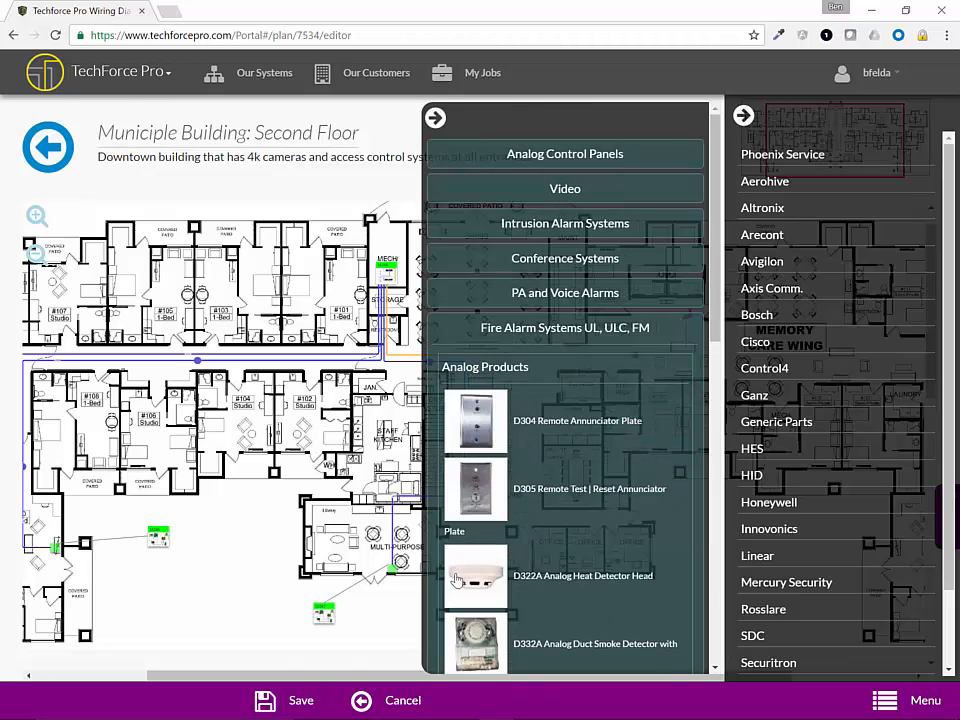
click(484, 576)
drag(223, 231, 376, 366)
Clear the heat detector's label text and assign the part to the Fire Alarms group
click(218, 291)
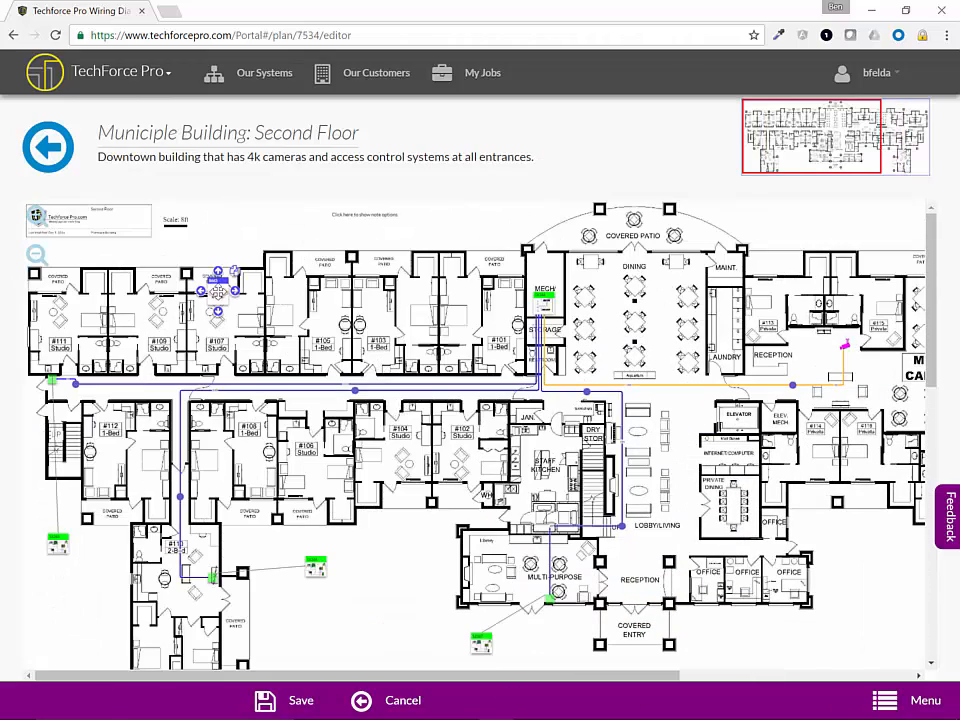
click(218, 292)
key(ctrl+a)
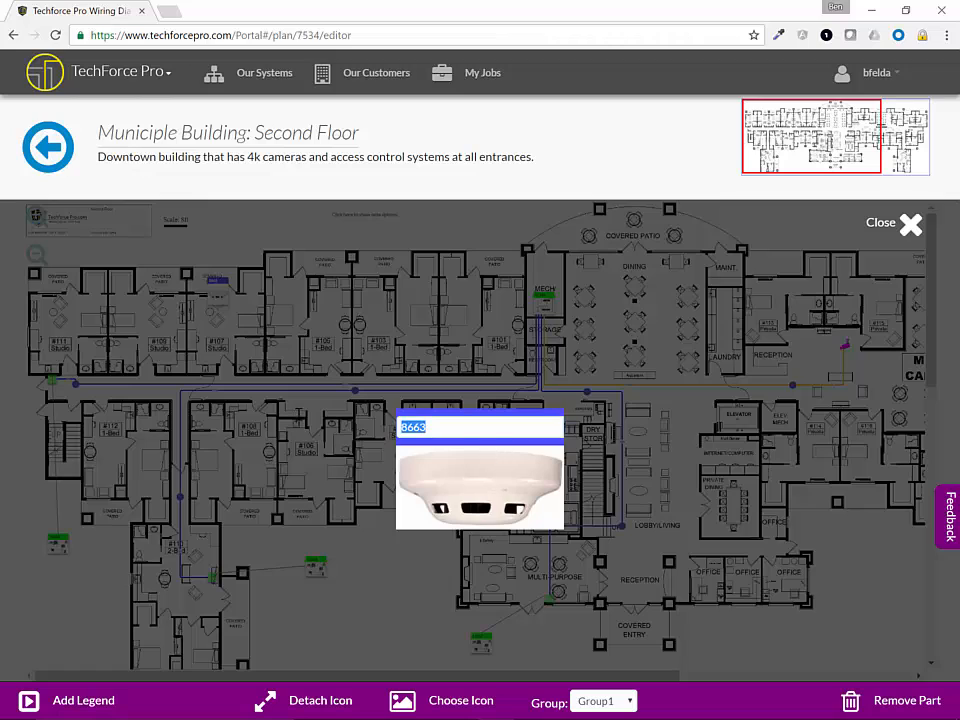
key(BackSpace)
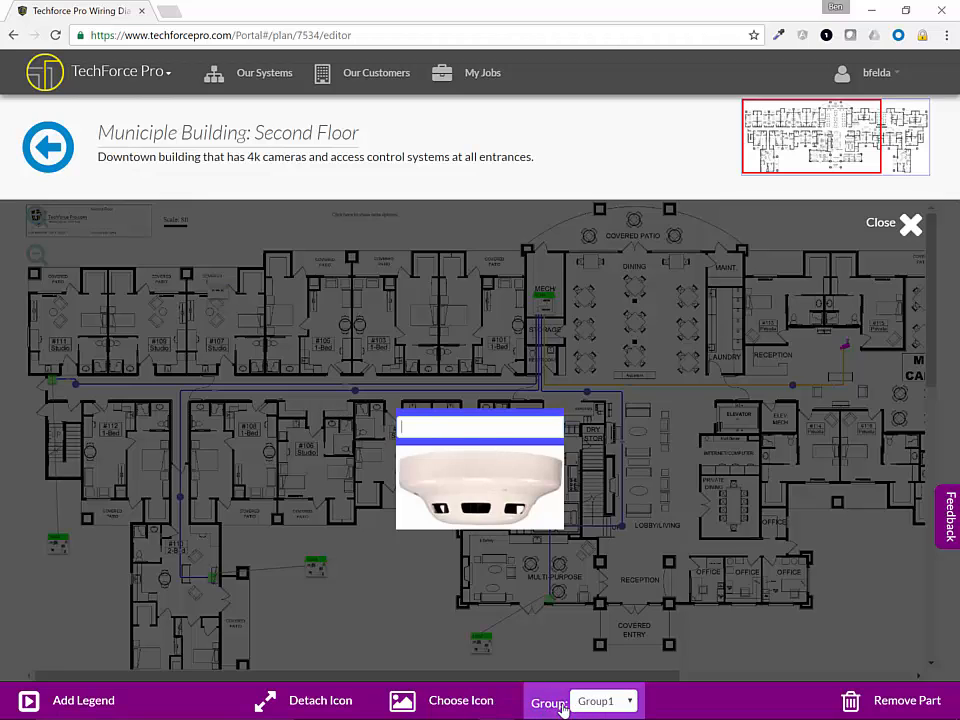
click(629, 704)
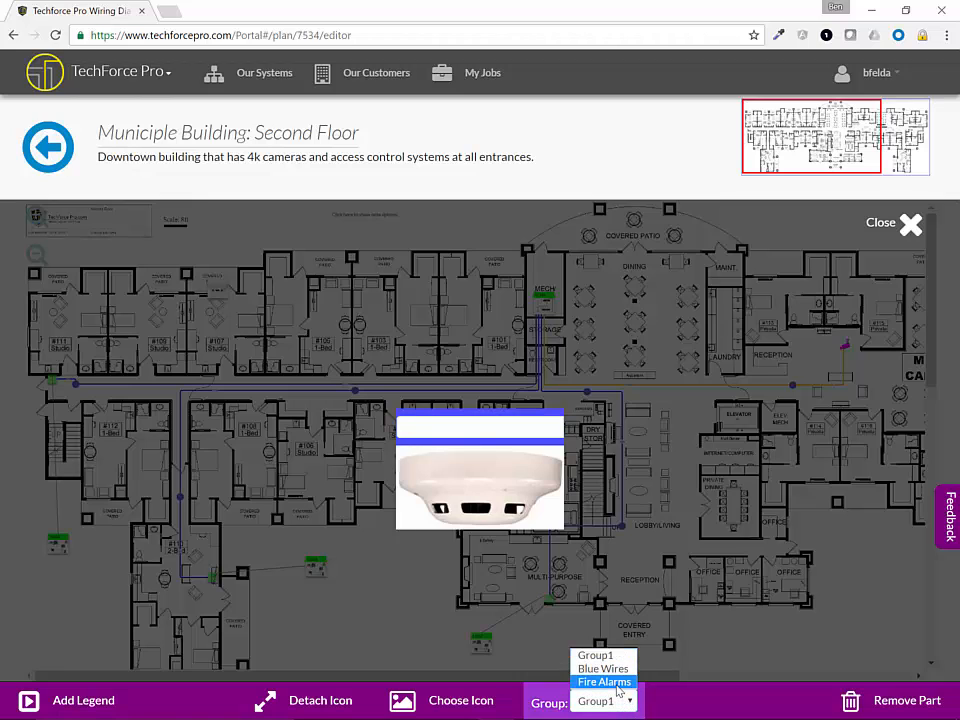
click(619, 682)
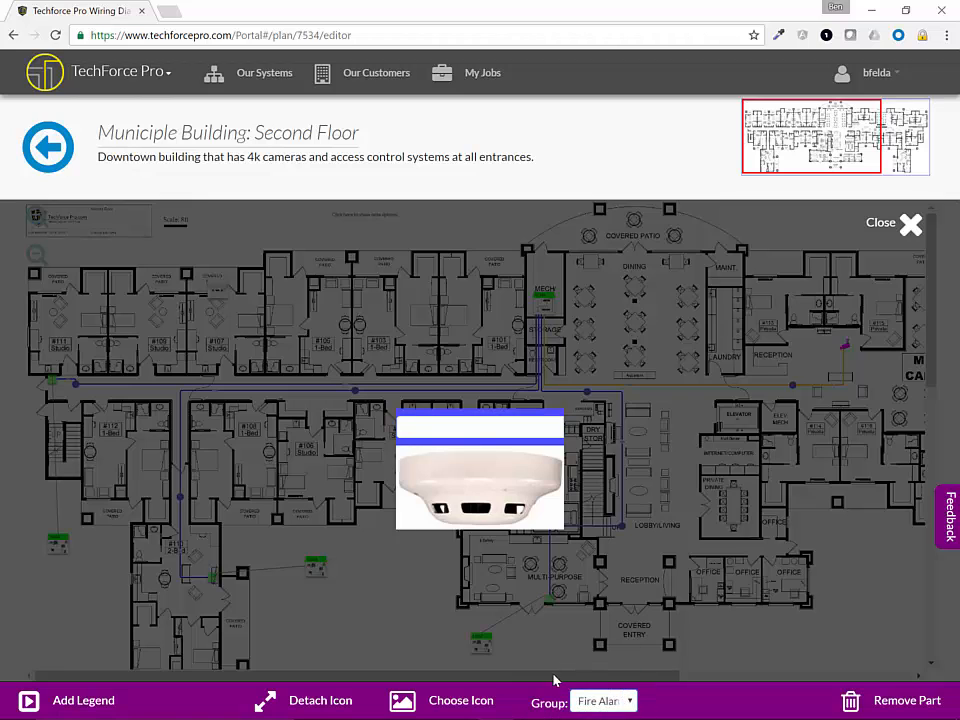
click(908, 227)
Hide the Fire Alarms group to check that it controls the heat detector, then show the group again
click(905, 700)
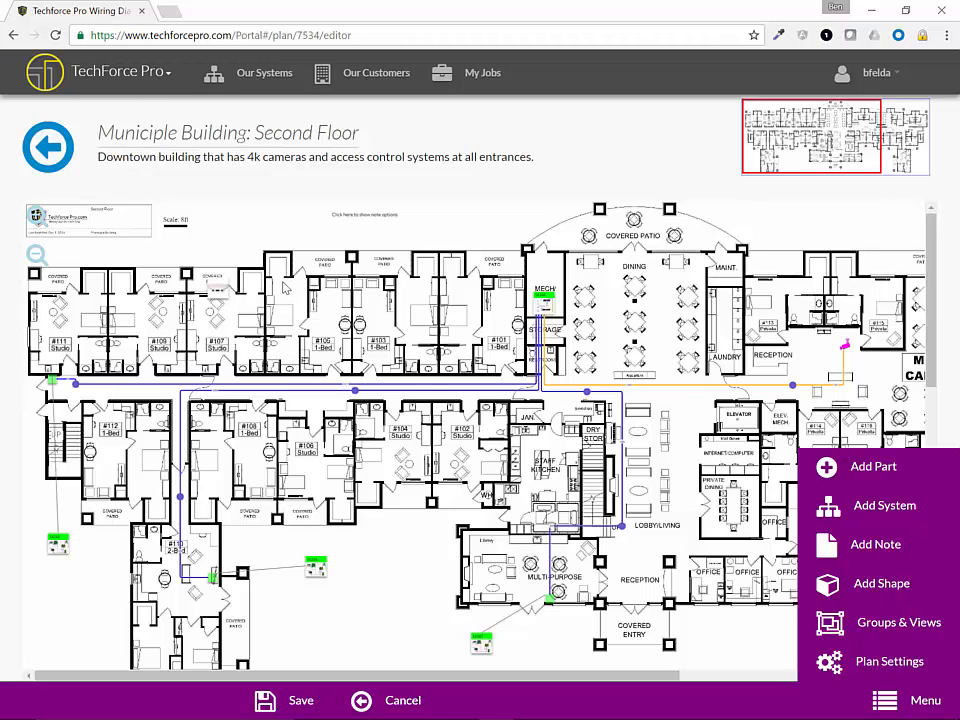
scroll(285, 288, up, 1)
click(510, 467)
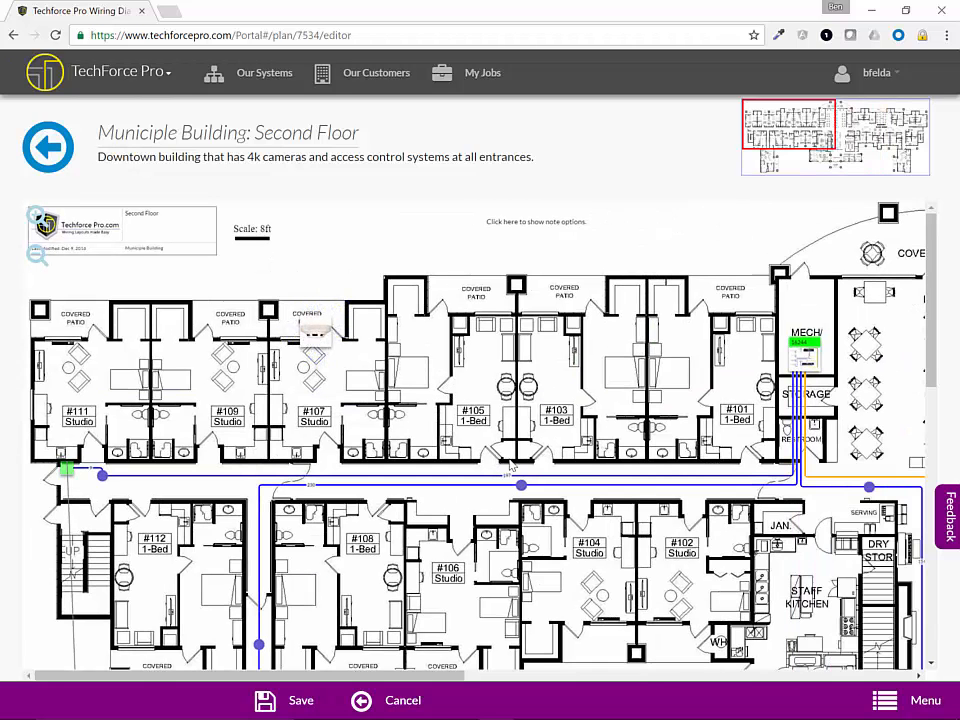
click(905, 700)
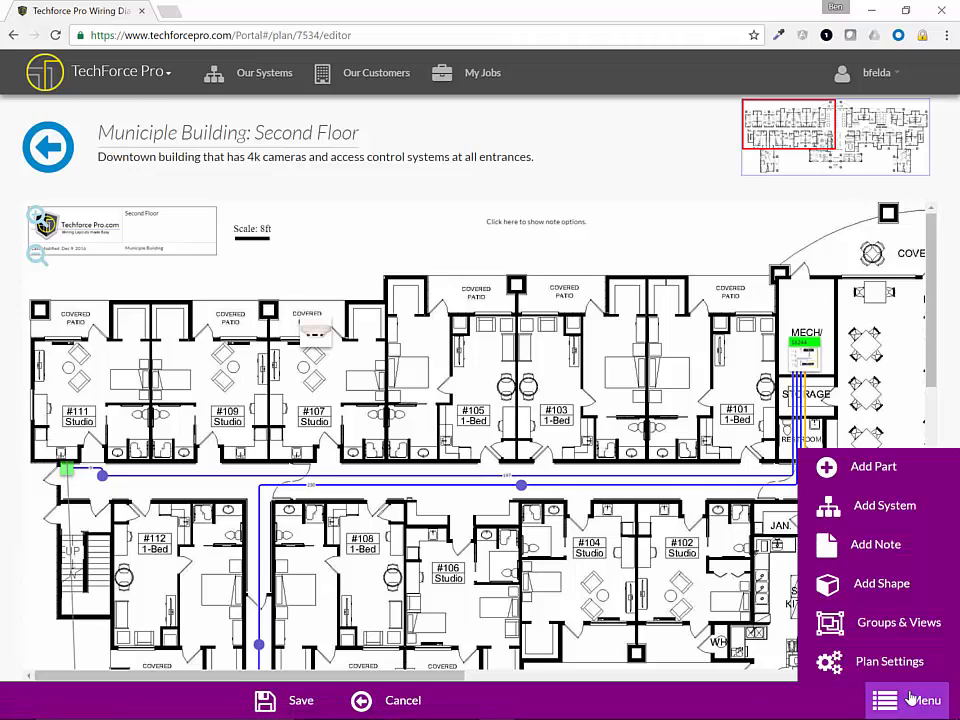
click(890, 625)
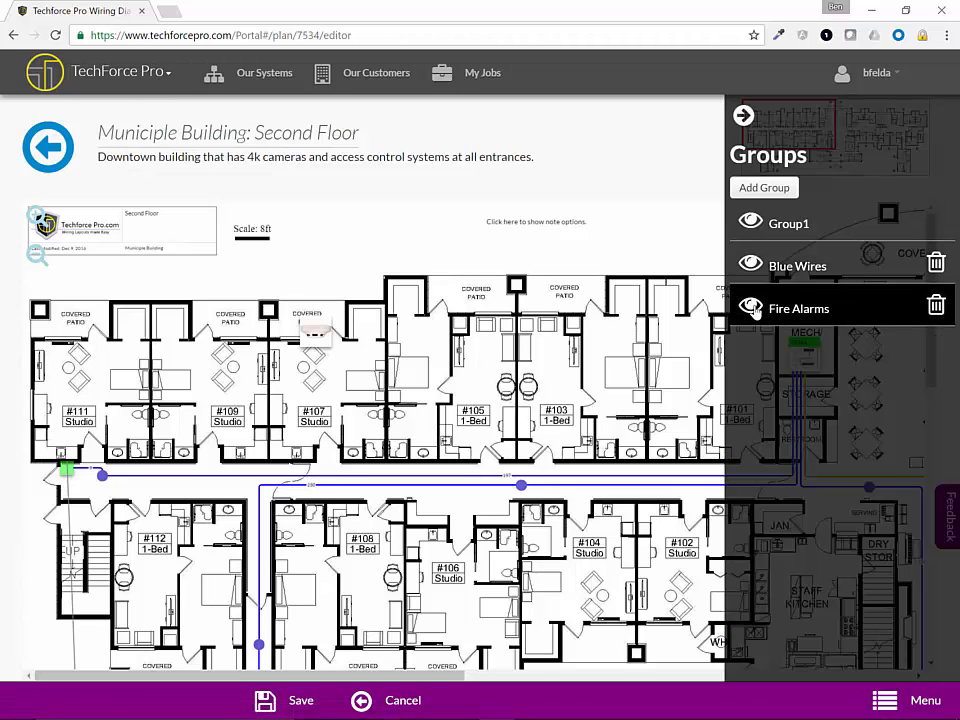
click(755, 311)
click(755, 311)
click(636, 482)
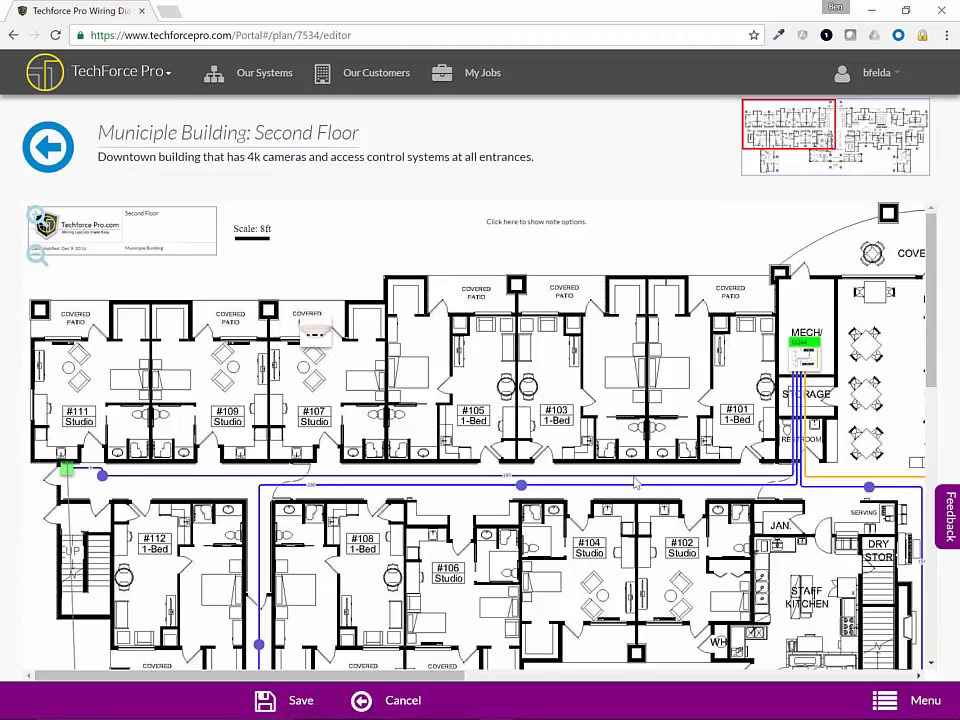
Duplicate the heat detector and position the parts so units #111, #109, #107 and #105 each have one
mouse_move(308, 328)
drag(316, 336, 456, 366)
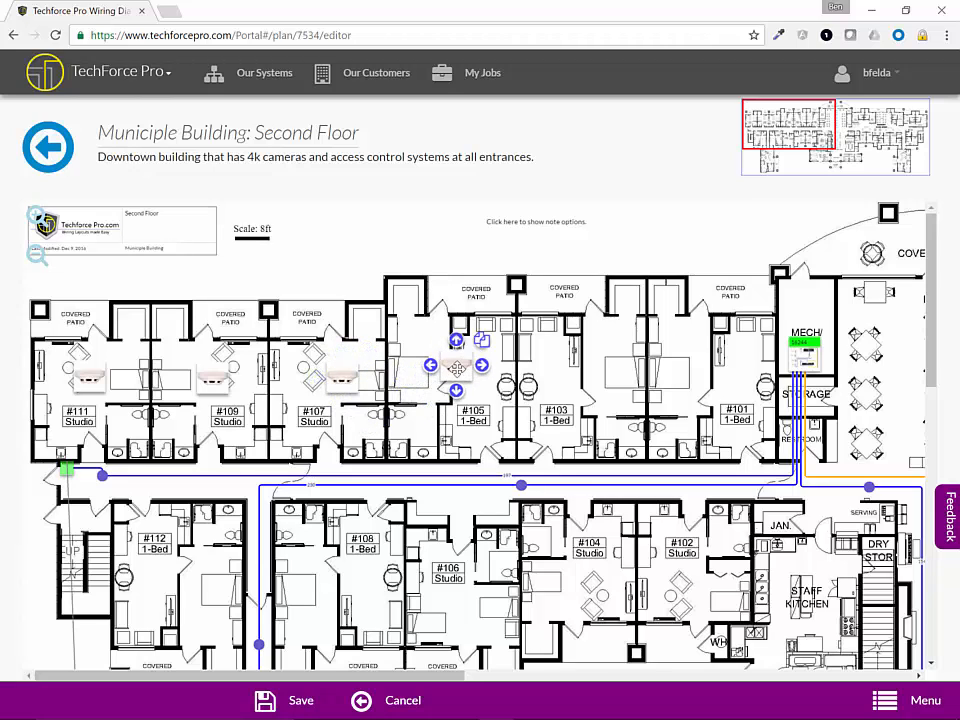
Hide the Fire Alarms group to check that the copied detectors belong to it, then show it again
click(905, 700)
click(898, 626)
click(753, 316)
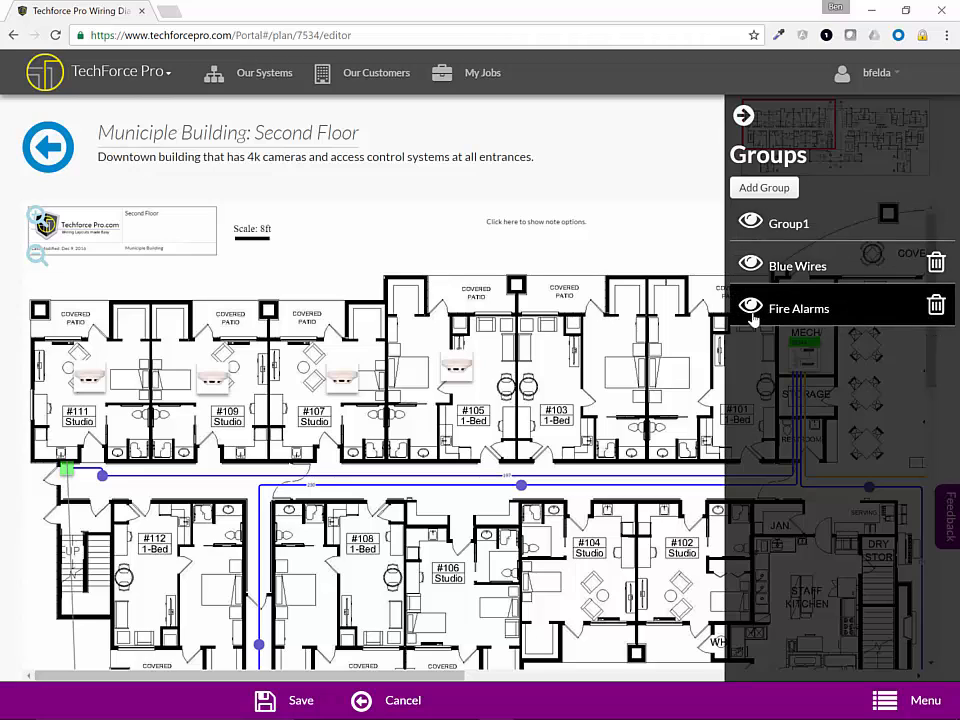
click(751, 309)
click(751, 309)
Copy the heat detector in #105 and place further detectors in units #103 and #112
click(456, 366)
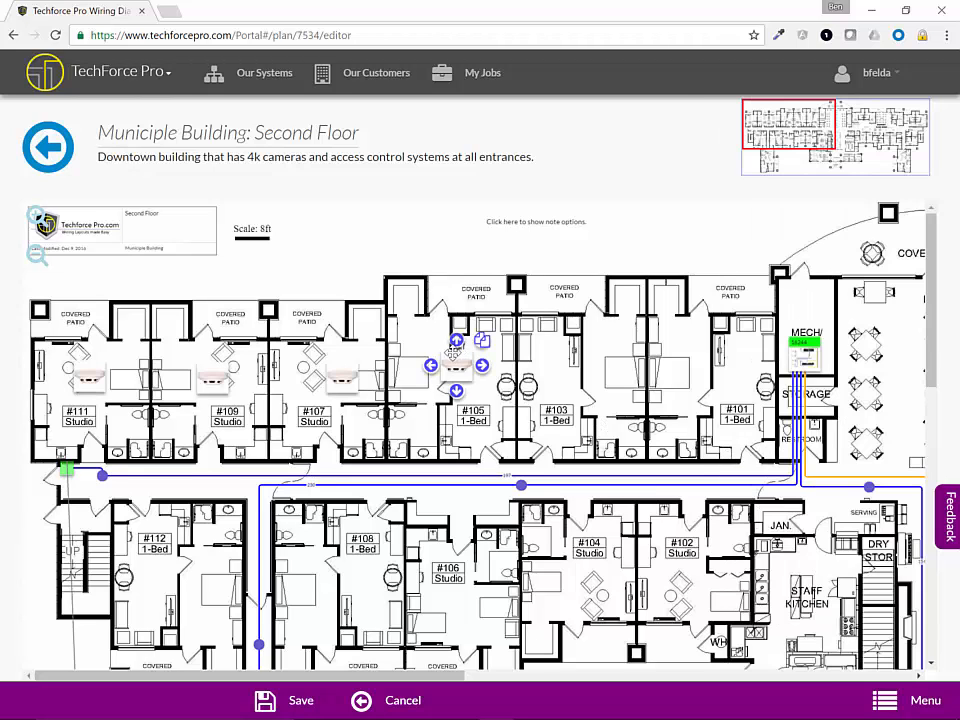
drag(481, 350, 168, 591)
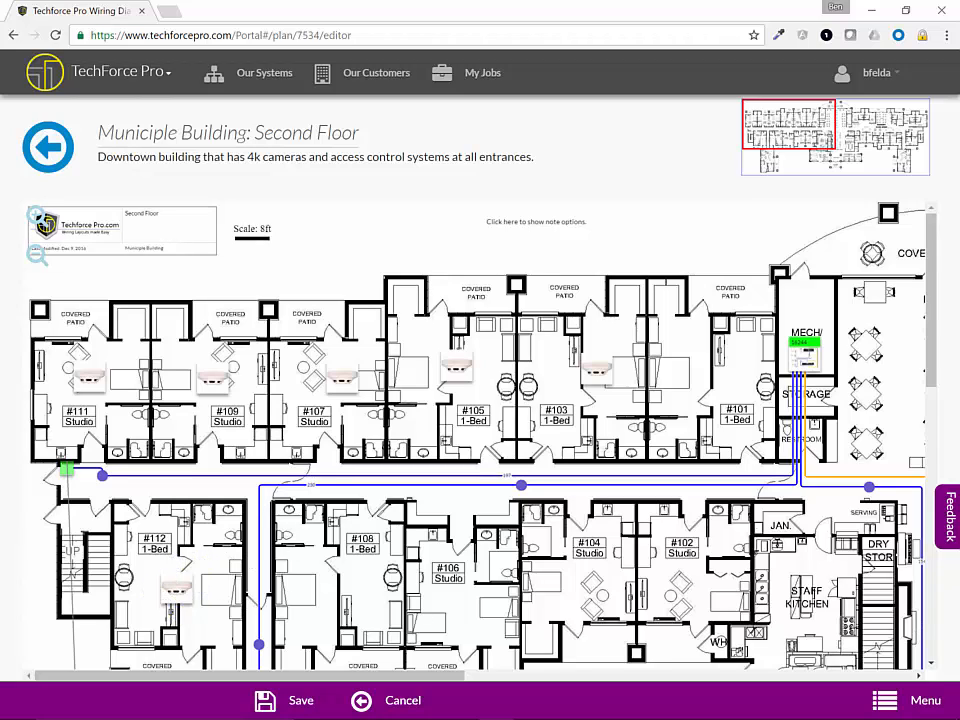
Run wires between the heat detectors from #112 to #111, from #111 to #109, and from #109 to #107
mouse_move(168, 591)
click(176, 563)
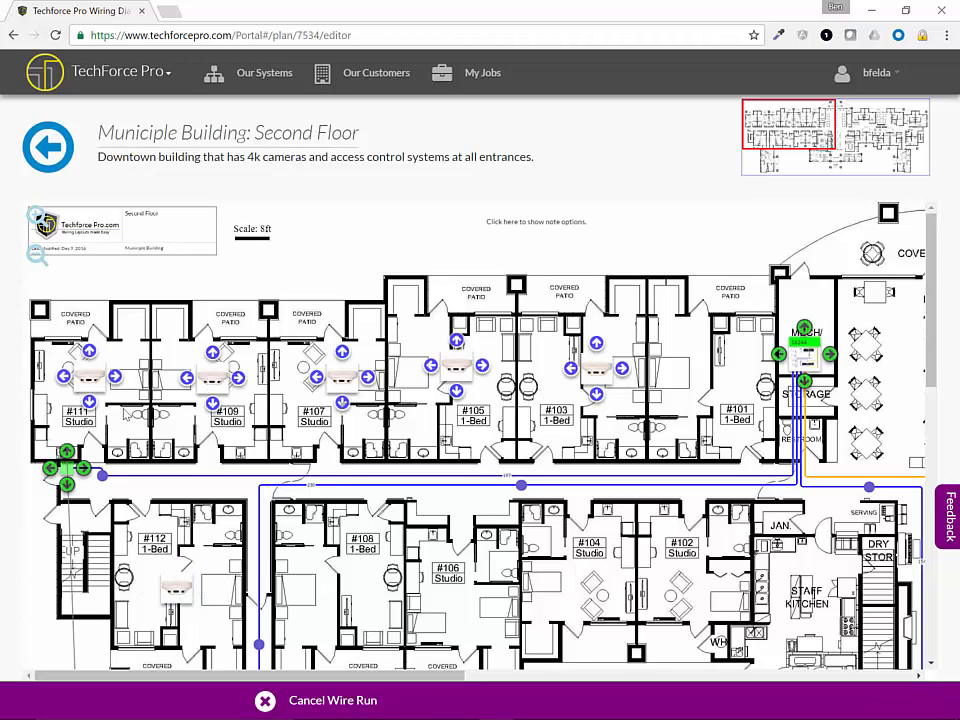
click(90, 403)
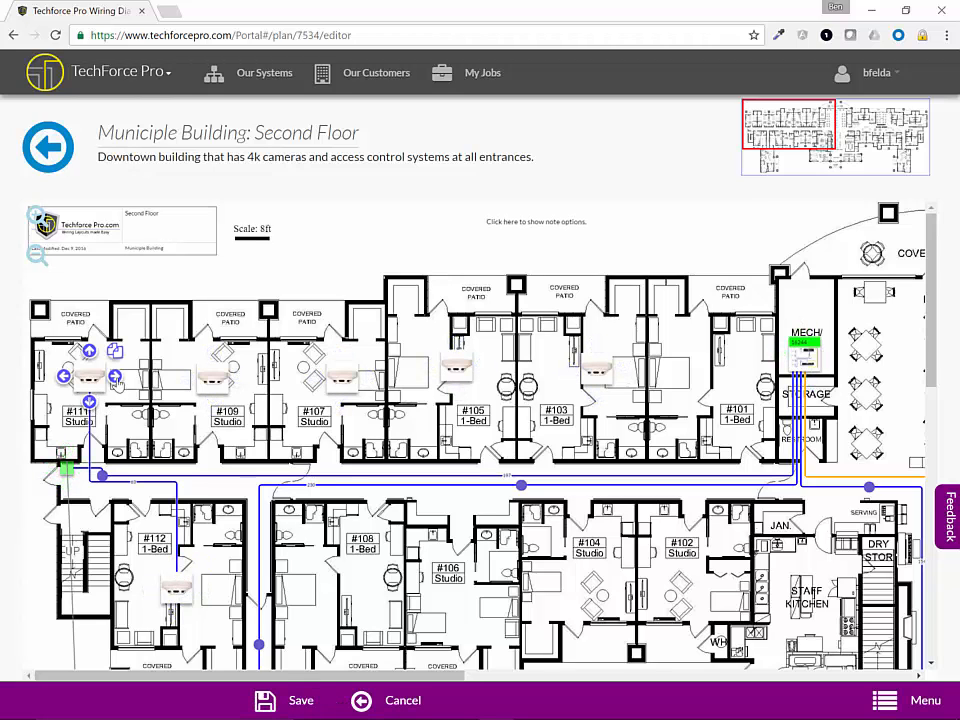
click(187, 378)
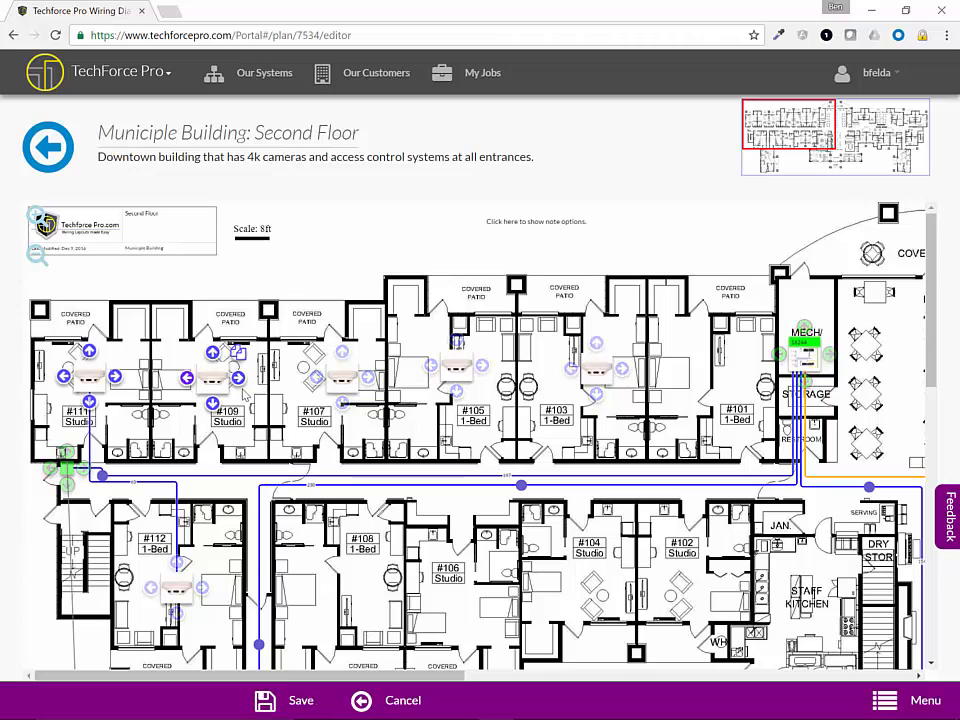
click(241, 386)
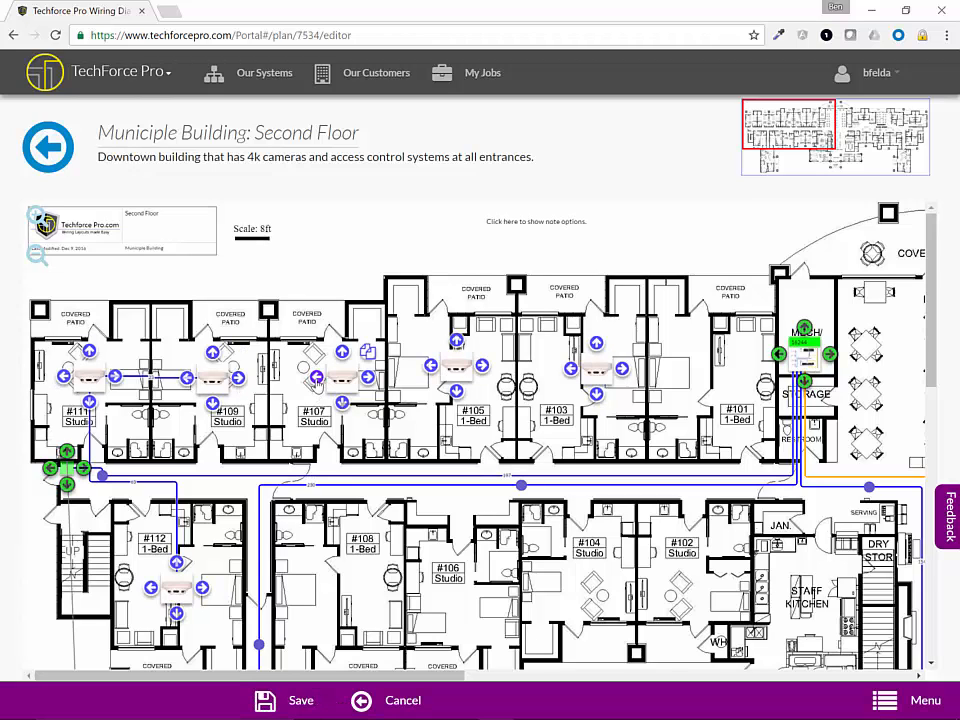
Assign the three wires connecting the heat detectors in #107, #109, #111 and #112 to the Fire Alarms group
click(258, 378)
click(675, 704)
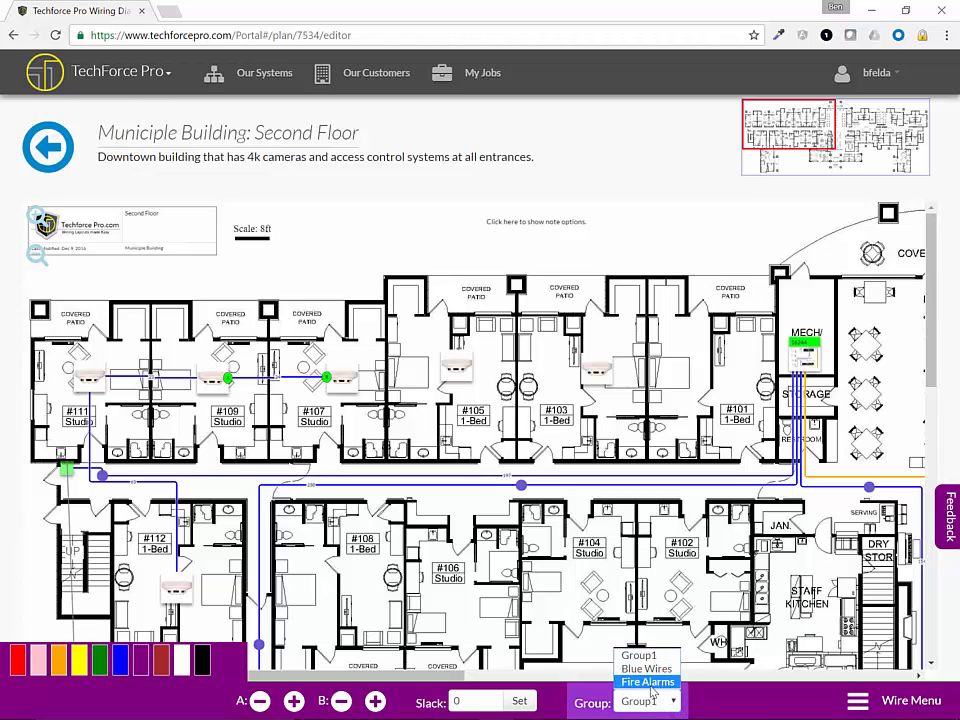
click(643, 686)
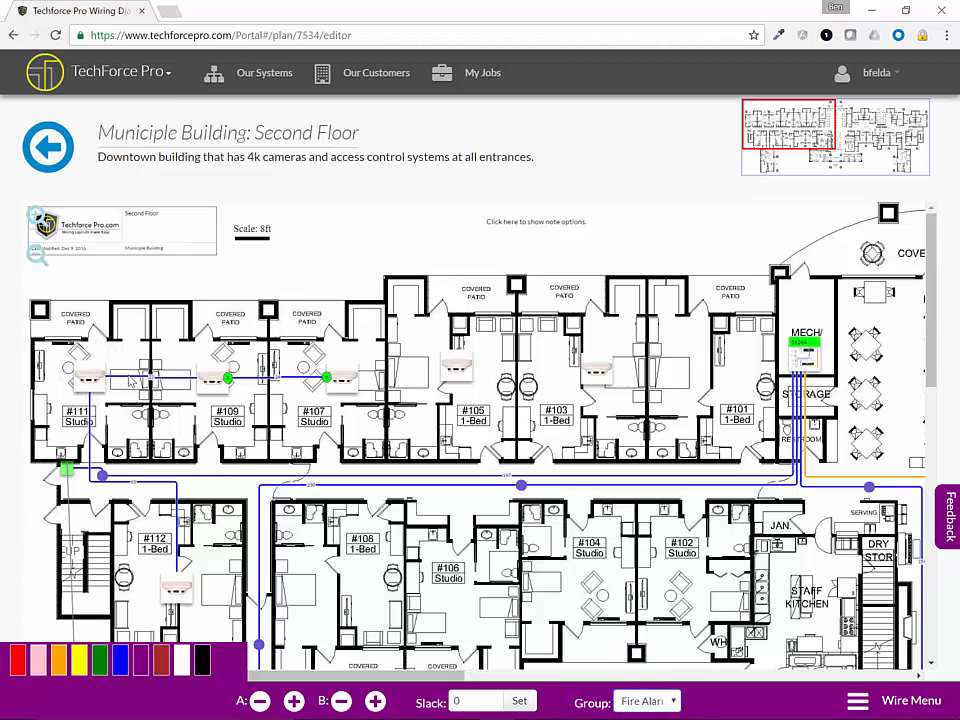
click(130, 379)
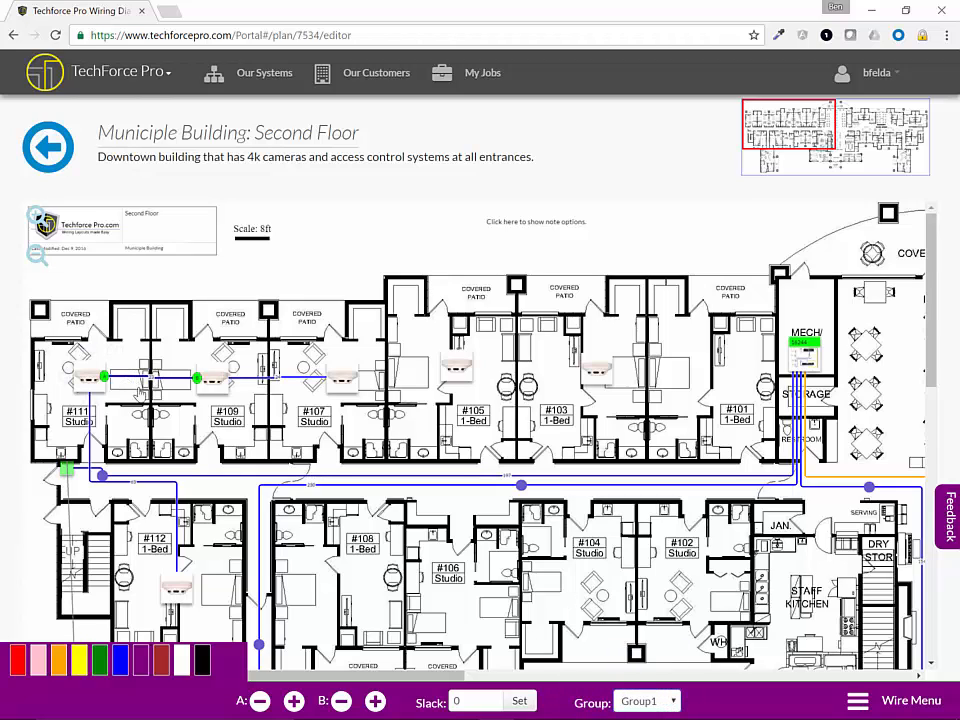
click(673, 704)
click(640, 682)
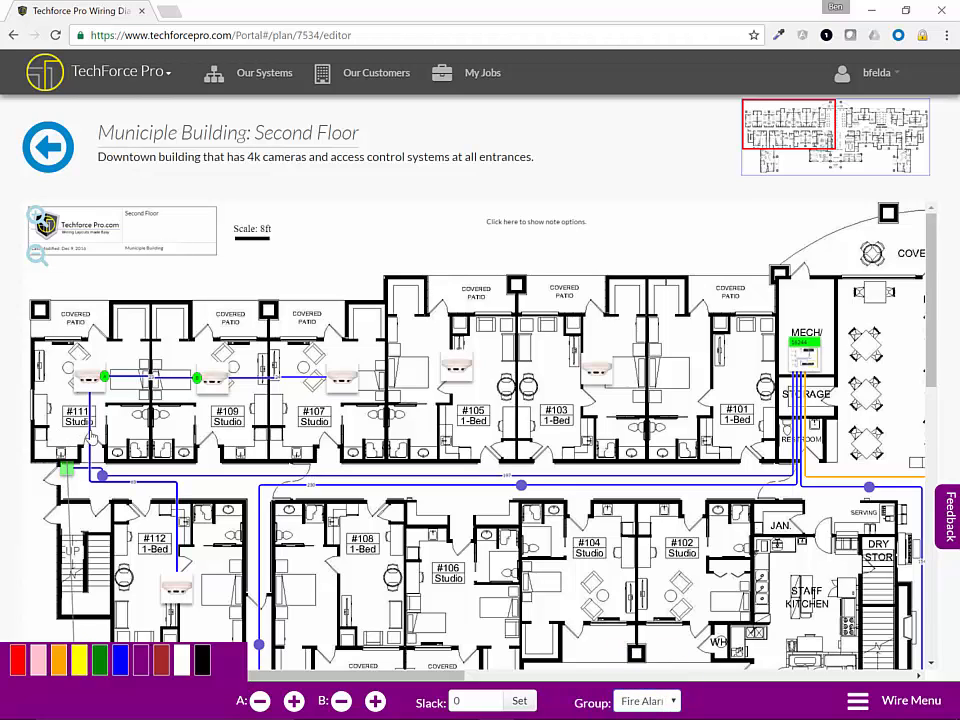
click(92, 437)
click(645, 701)
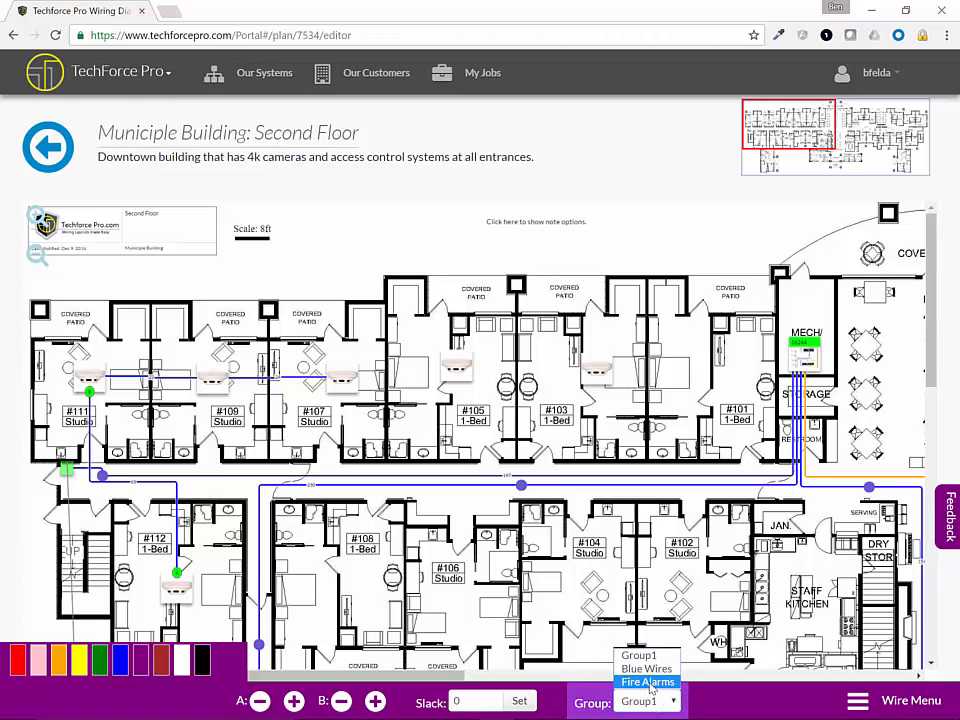
click(648, 683)
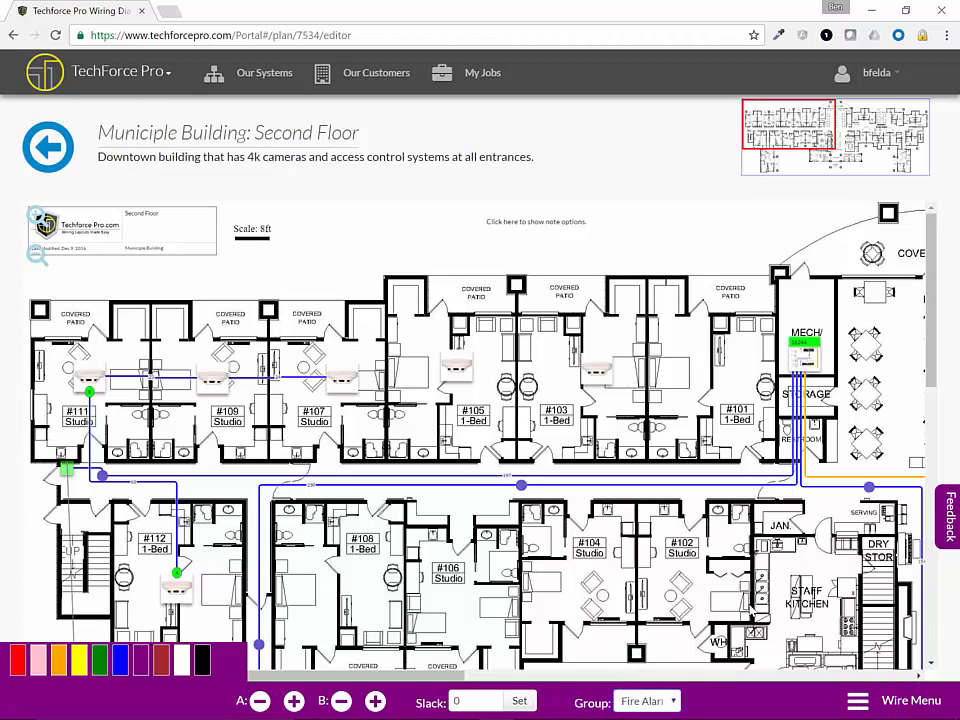
Hide the Fire Alarms group to check the plan without its detectors and wires, then show it again
click(886, 700)
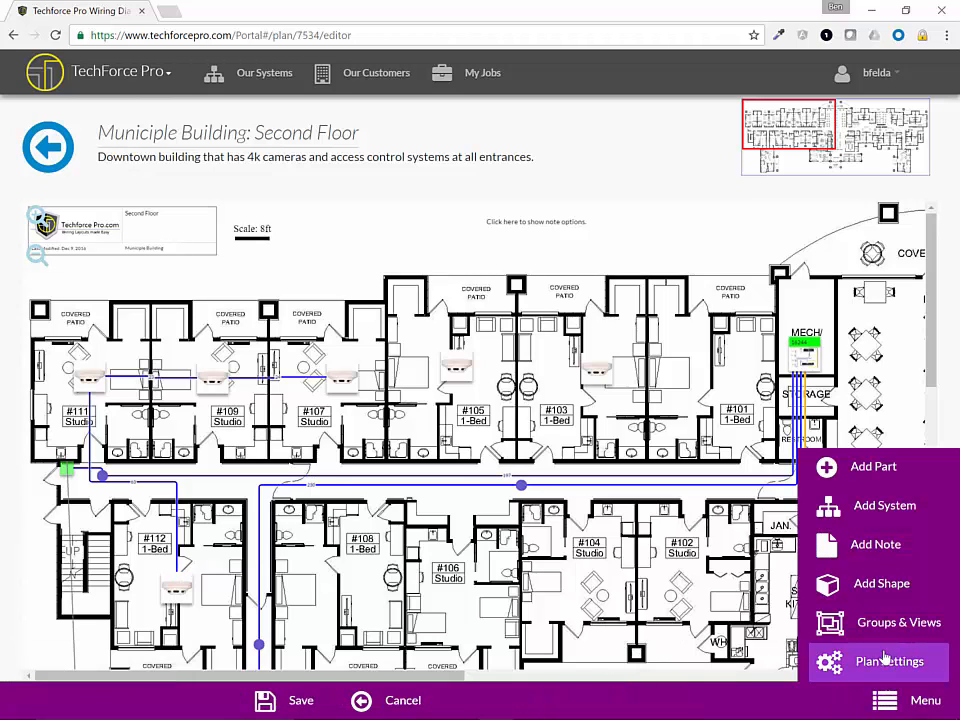
click(884, 624)
click(751, 308)
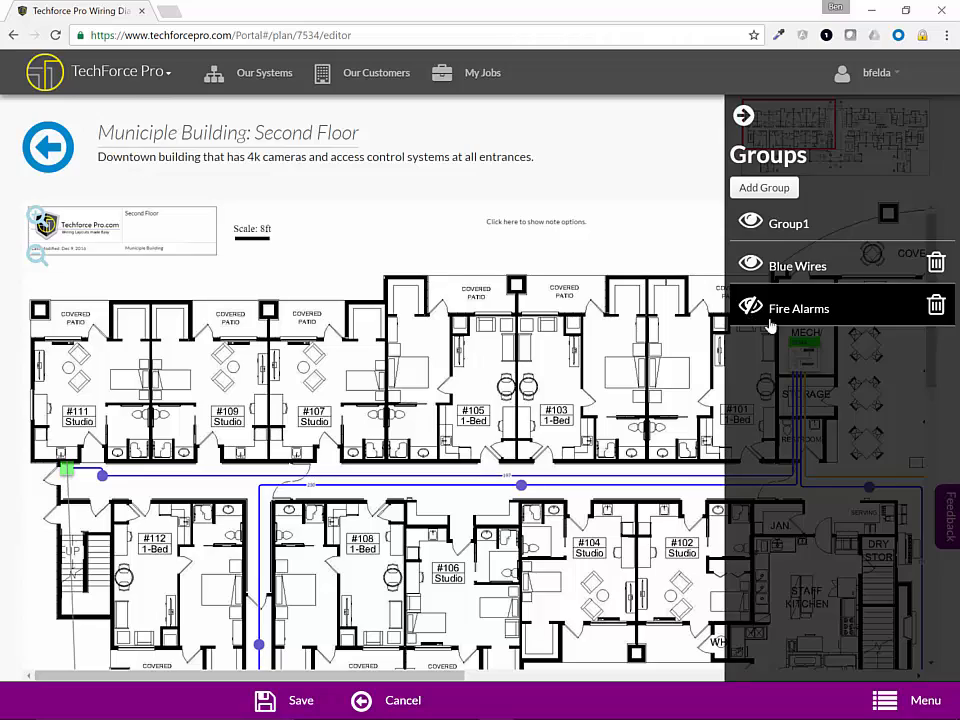
click(751, 308)
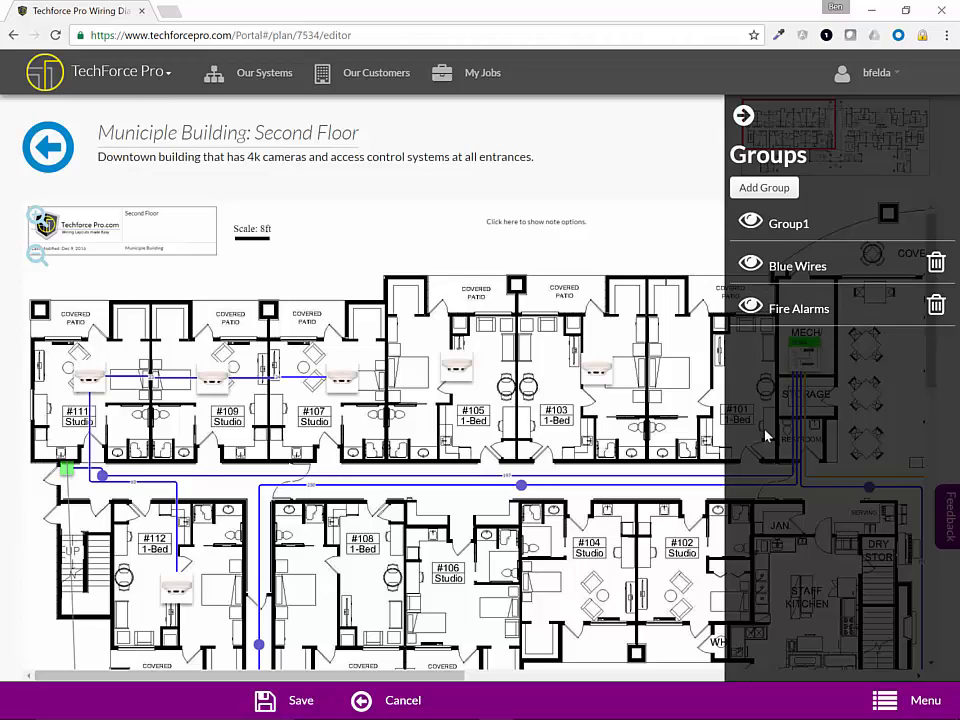
Recolour the orange wire running from the MECH room to the reception camera blue
drag(646, 425, 264, 394)
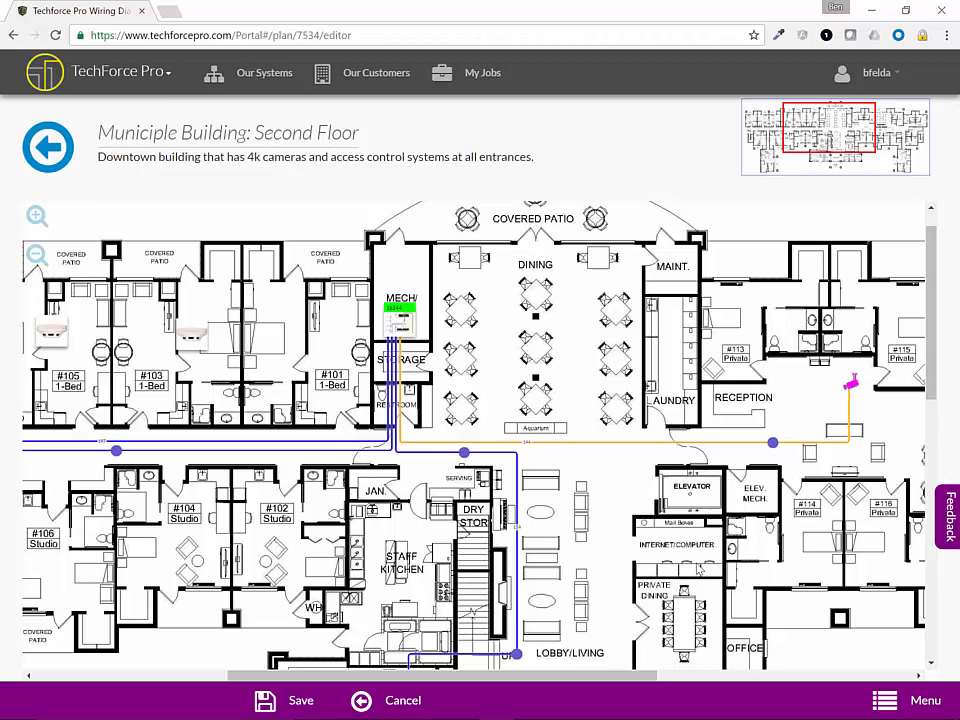
click(633, 443)
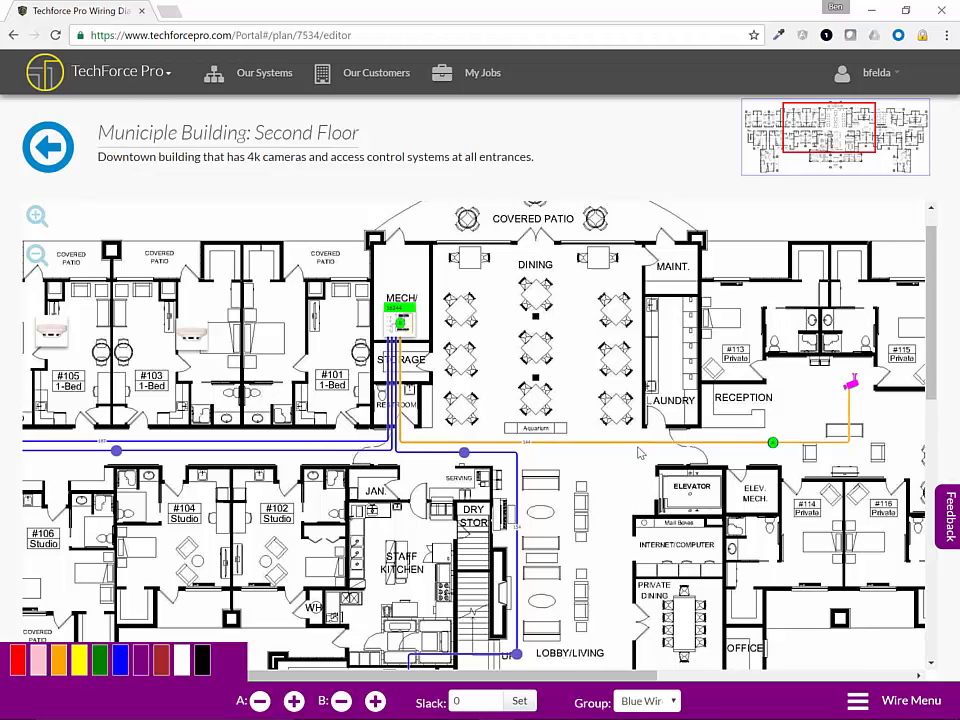
click(120, 659)
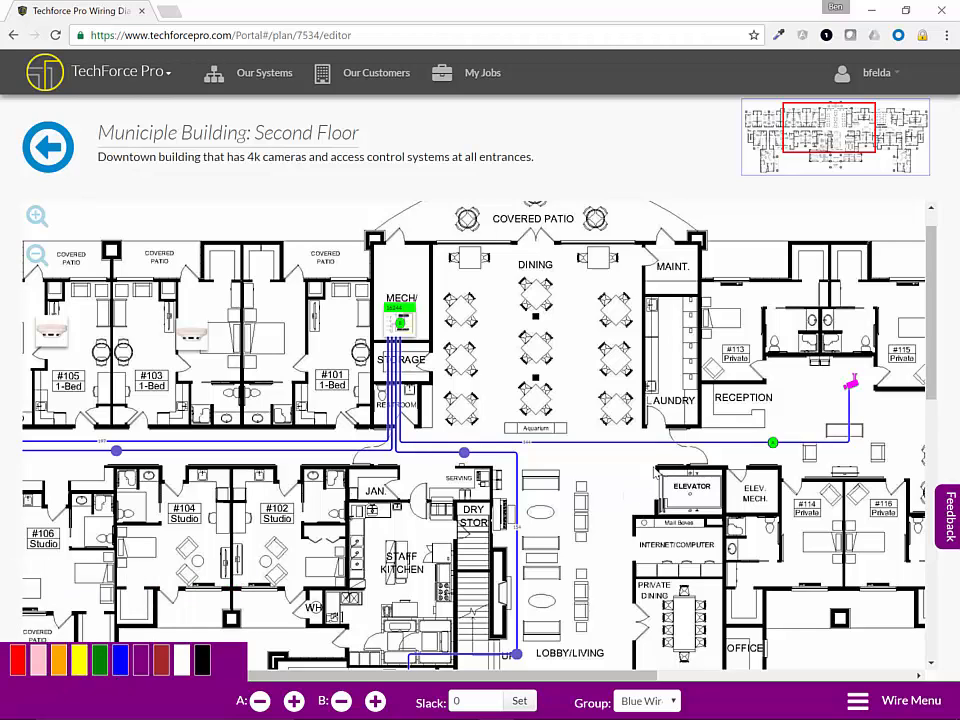
click(555, 470)
Hide the Blue Wires group to check which wires it contains, then show the group again
click(918, 700)
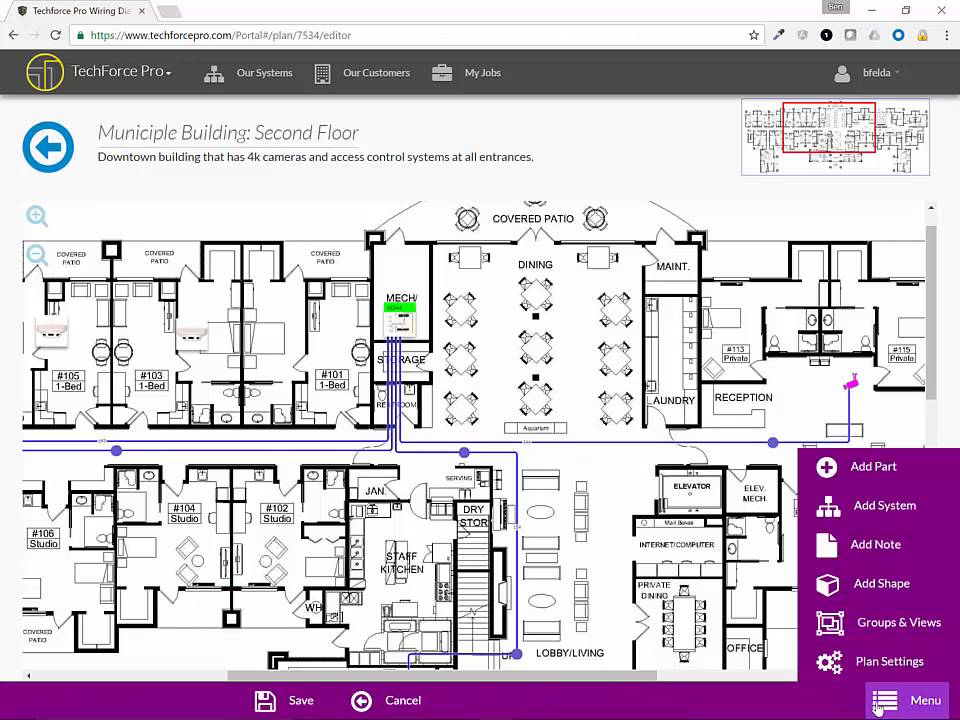
click(880, 624)
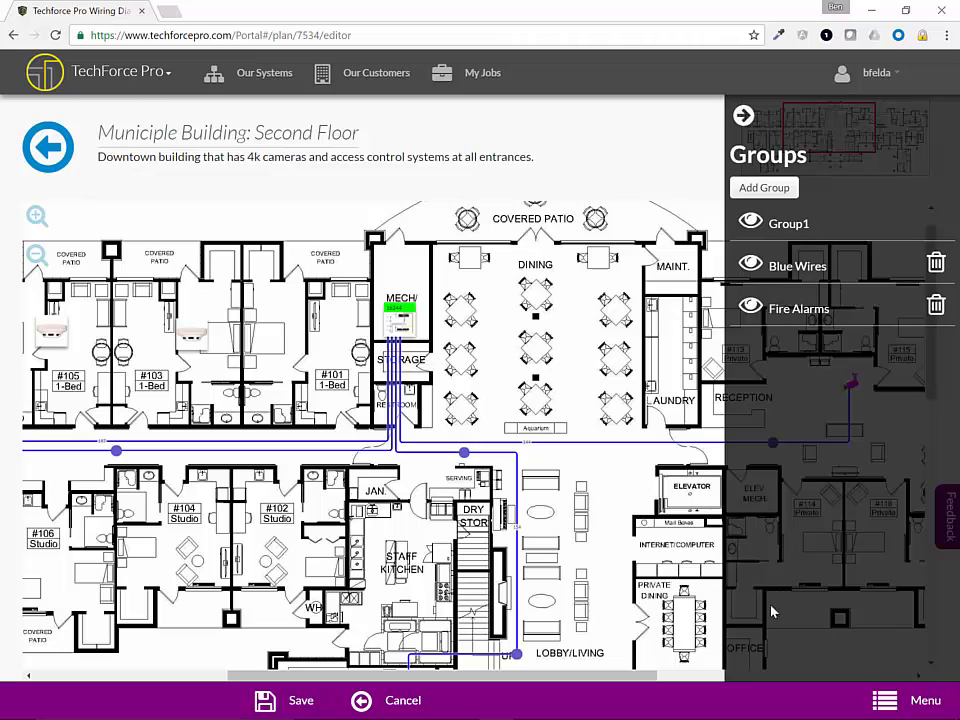
click(751, 263)
click(751, 263)
Add a circle shape, enlarge it to a size of about 44, and place it over the heat detector in #105
mouse_move(408, 352)
drag(581, 392, 361, 410)
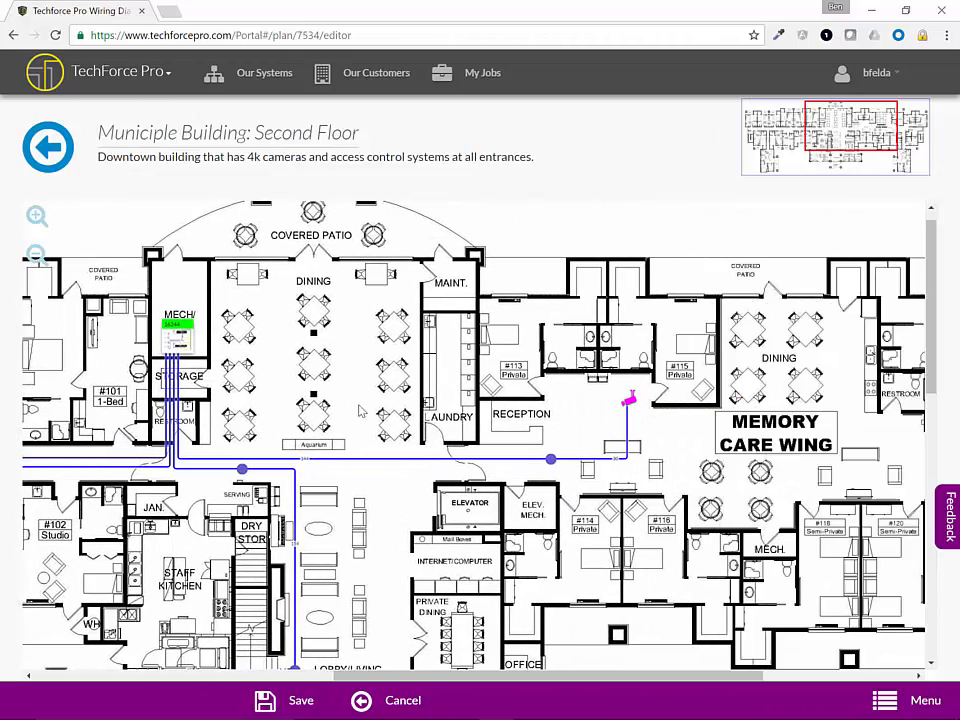
drag(377, 368, 627, 393)
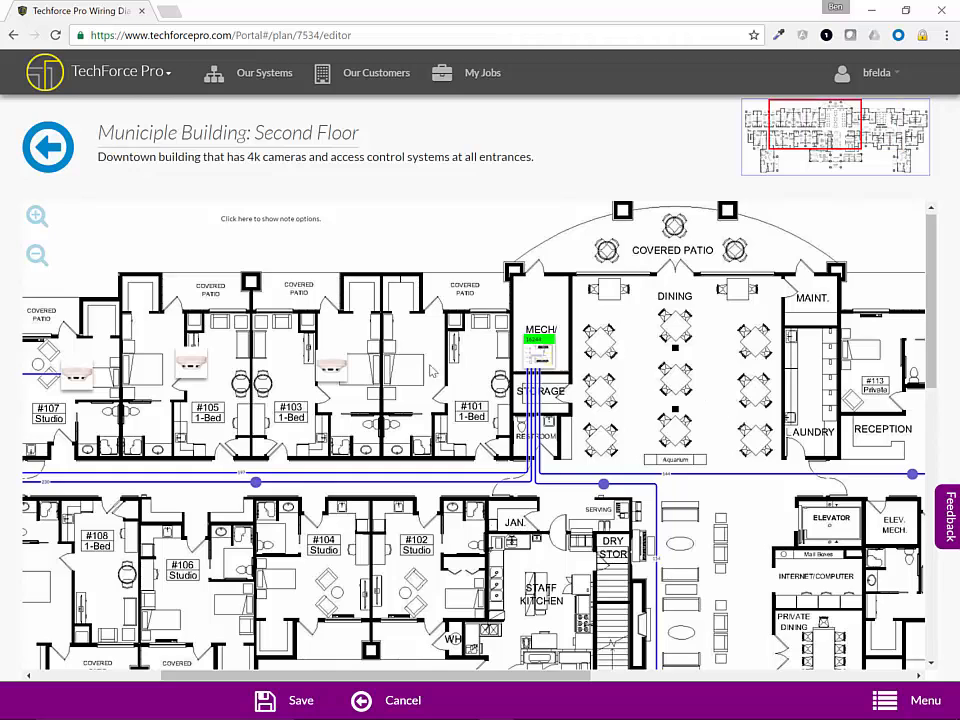
drag(432, 368, 547, 372)
drag(590, 410, 745, 424)
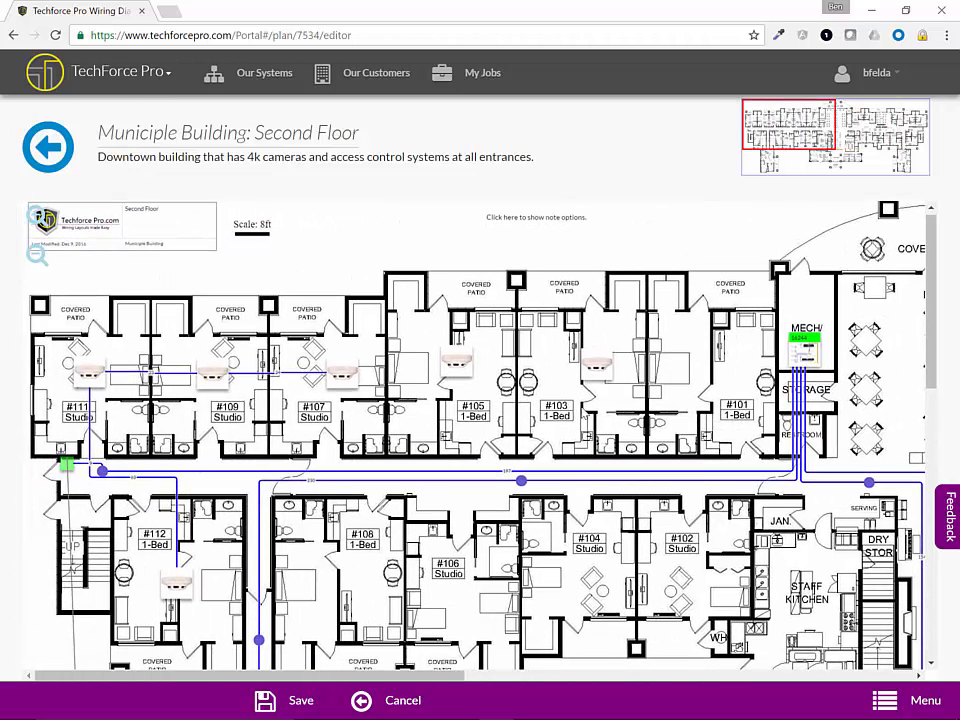
click(905, 700)
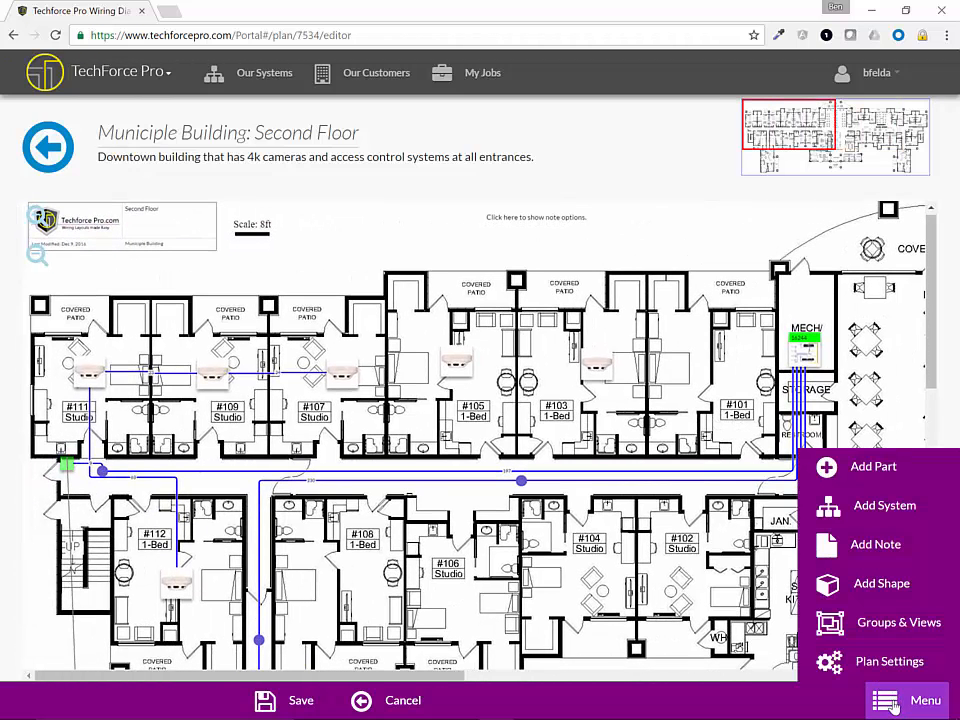
click(881, 590)
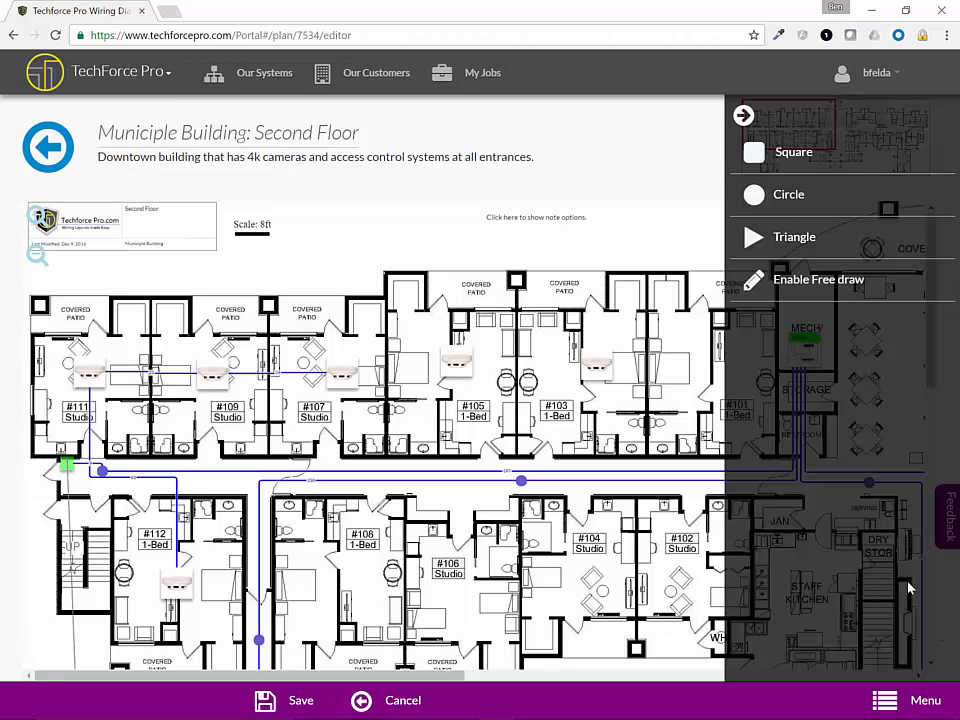
click(790, 198)
drag(230, 322, 465, 362)
drag(467, 367, 652, 283)
drag(529, 343, 469, 345)
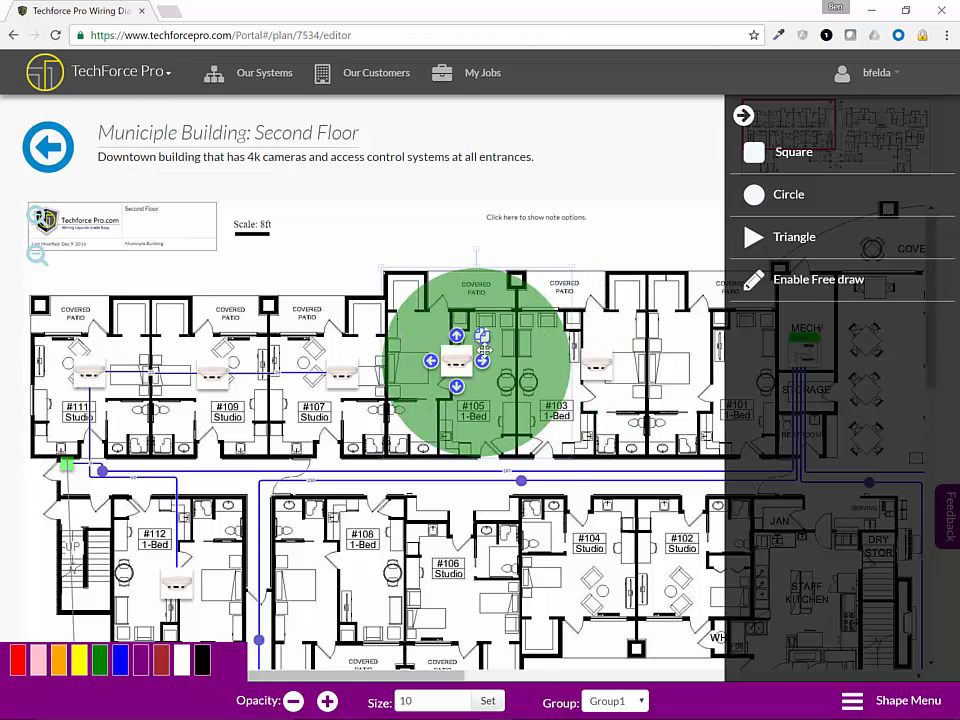
Reselect the green circle around the #105 heat detector and shift it slightly toward the #103 covered patio
click(595, 289)
click(500, 349)
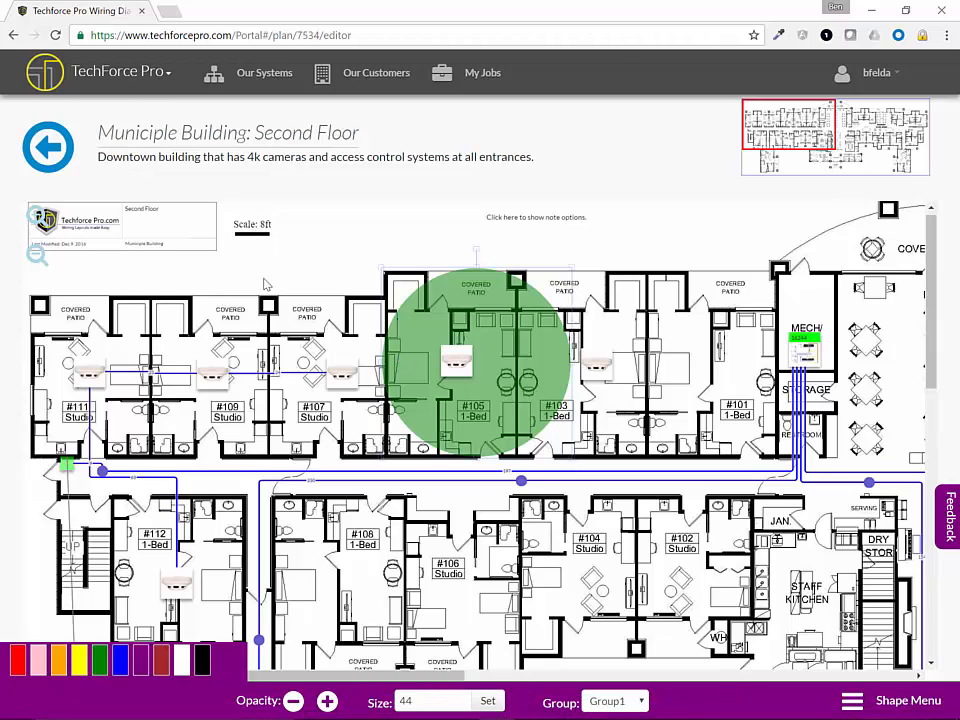
drag(535, 325, 548, 312)
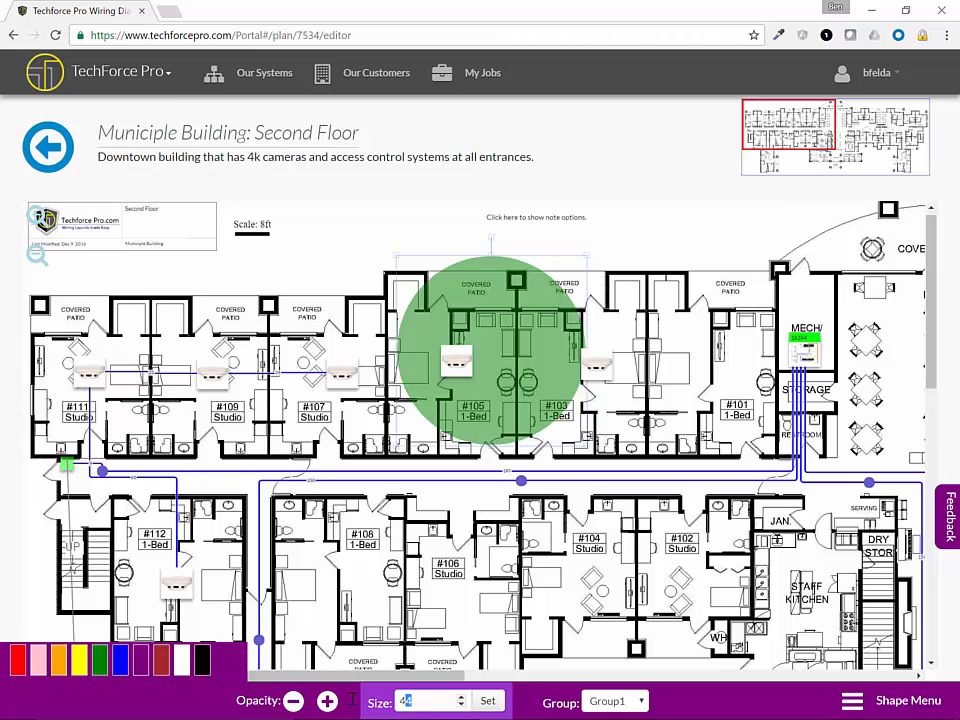
Set the green circle's size to 60 and move it over the heat detector in #111
drag(352, 699, 351, 696)
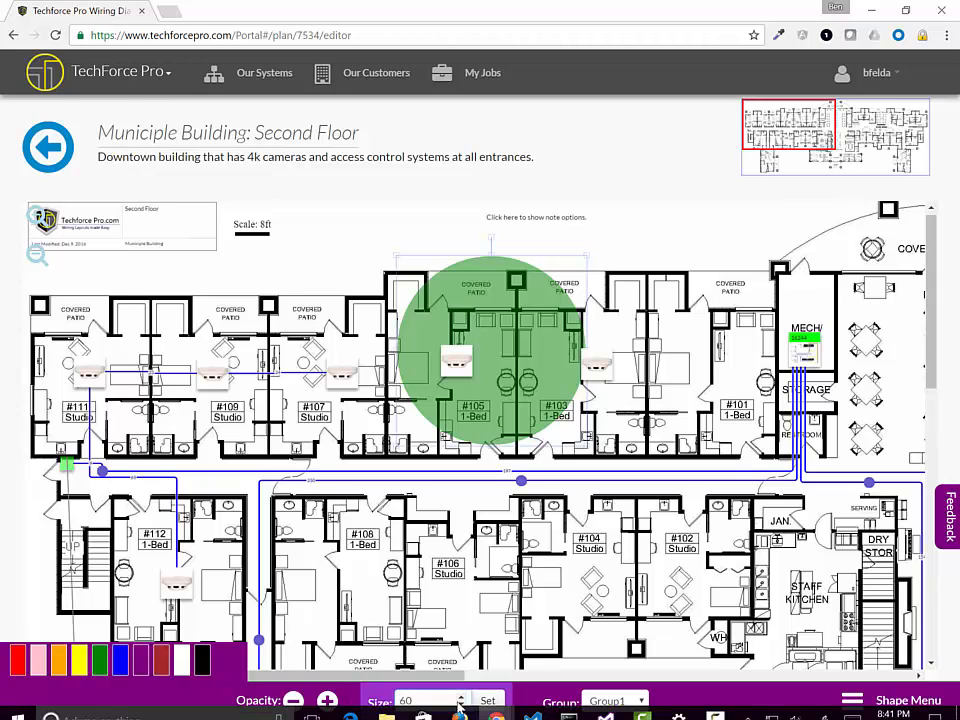
click(487, 701)
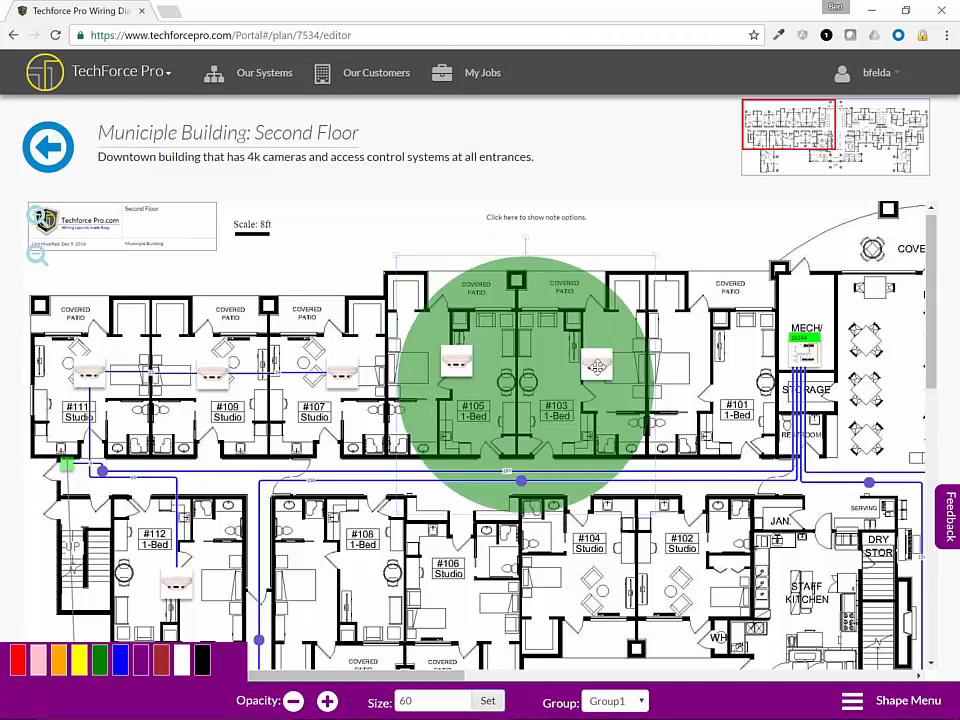
drag(496, 412, 104, 396)
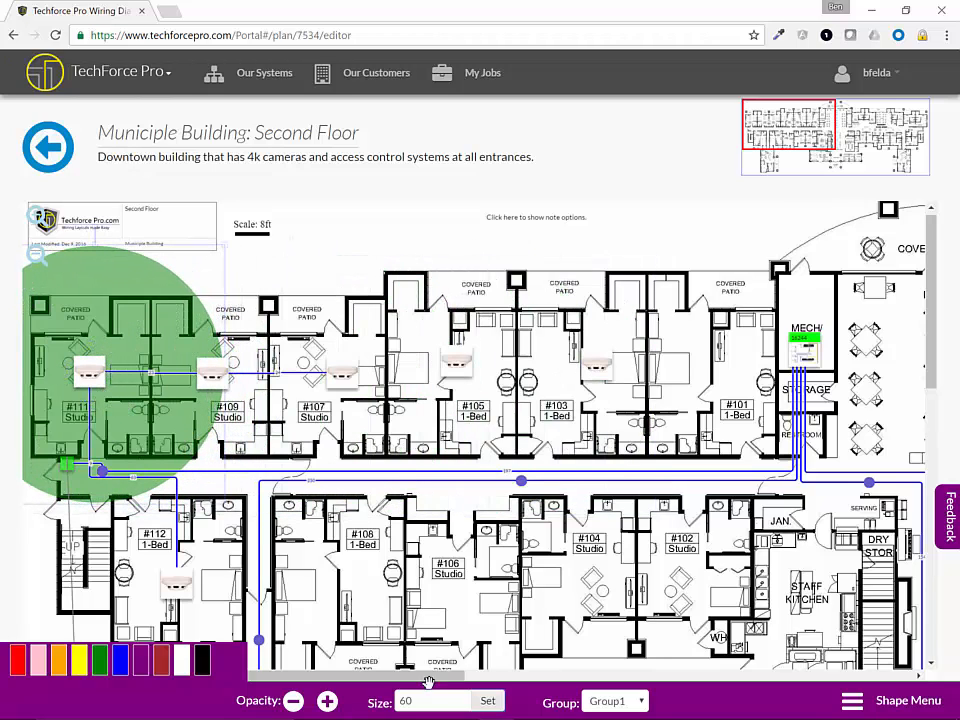
Lower the #111 circle's opacity to a faint green tint and assign the circle to the Fire Alarms group
click(292, 702)
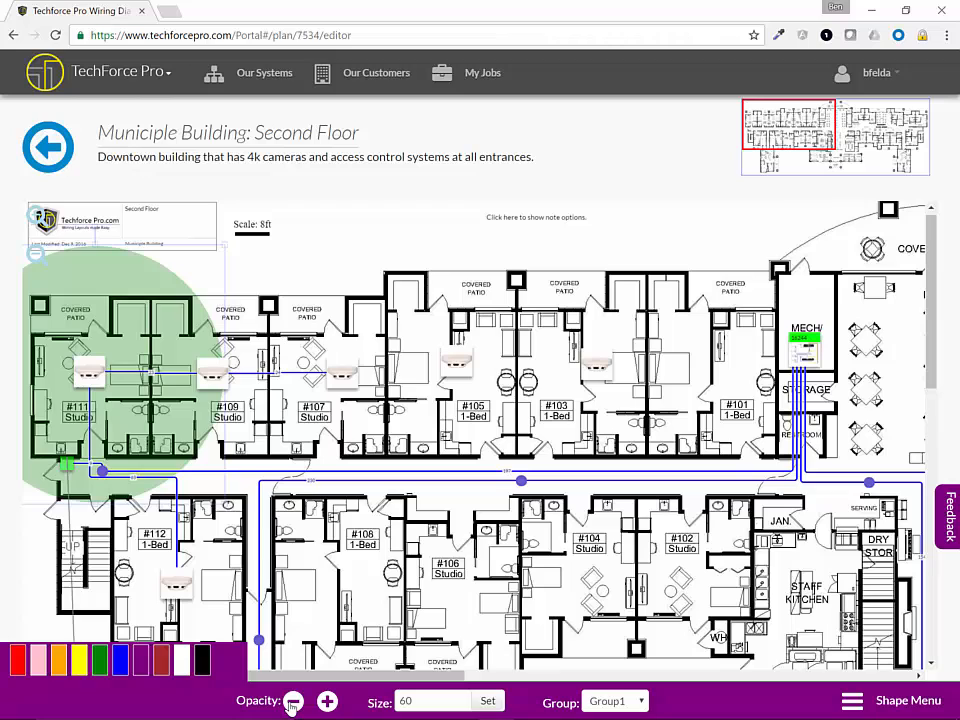
click(292, 702)
click(292, 702)
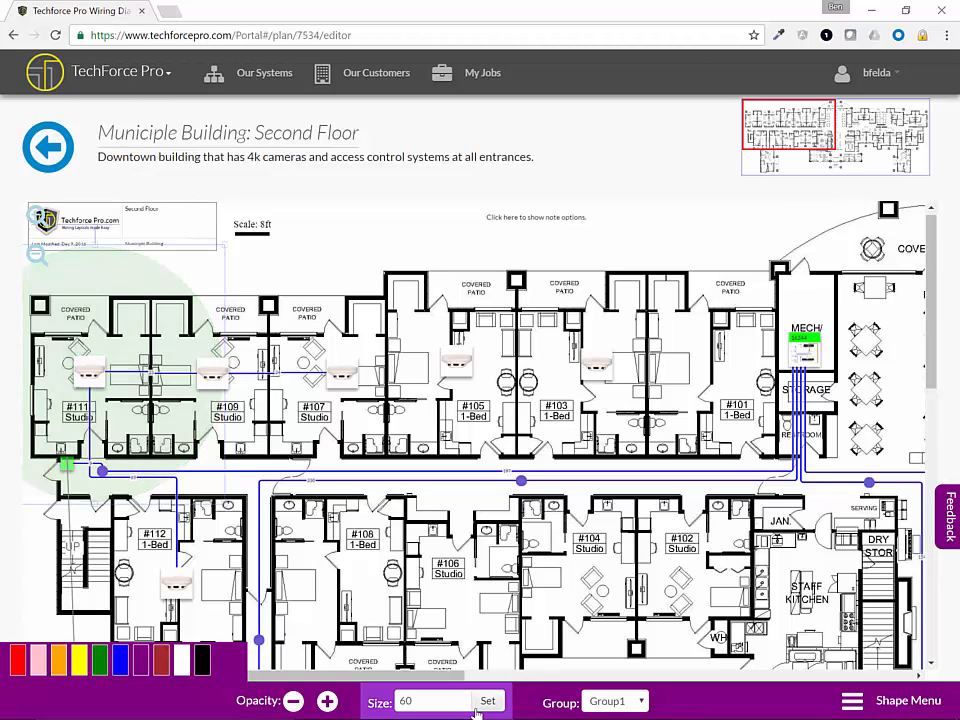
click(640, 702)
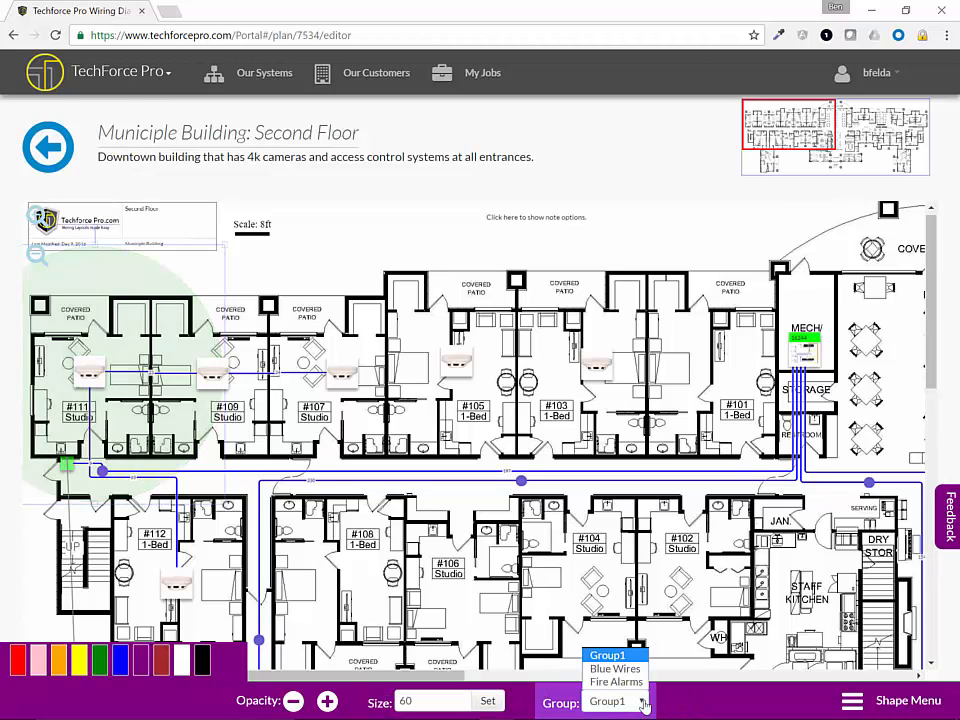
click(612, 686)
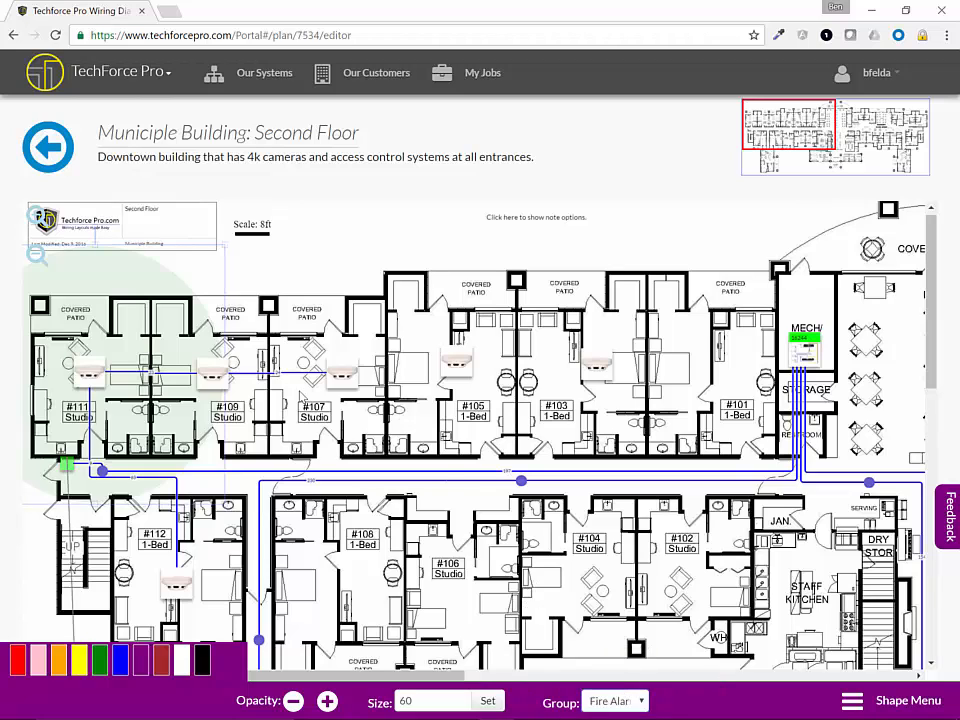
Copy the faint green circle three times, placing the copies over the heat detectors in #109, #107 and #105
click(880, 700)
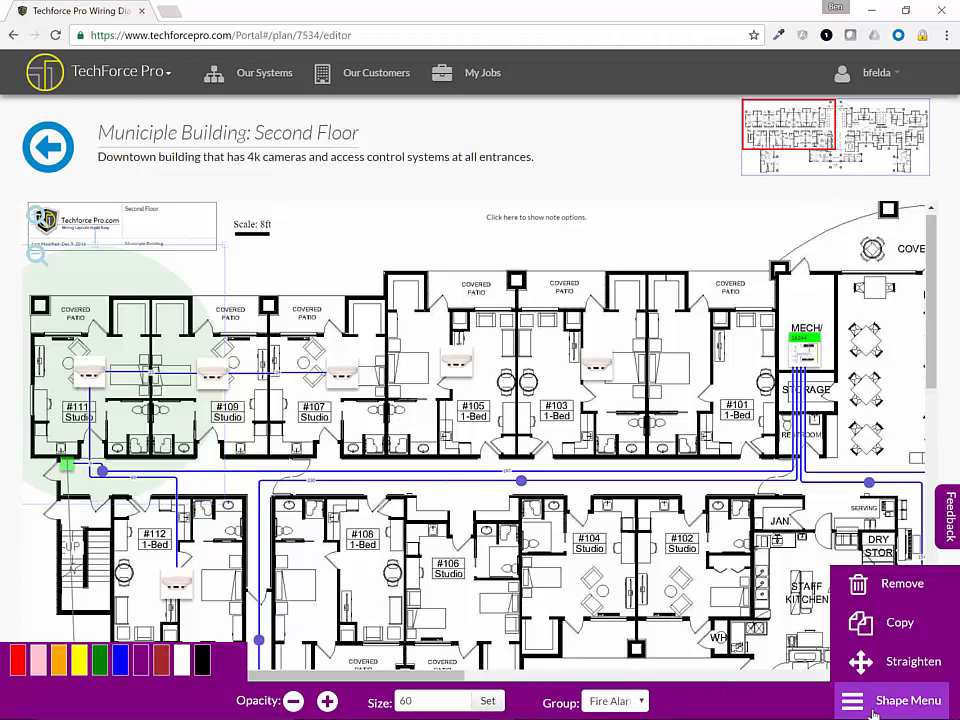
click(860, 622)
drag(166, 298, 410, 333)
click(898, 630)
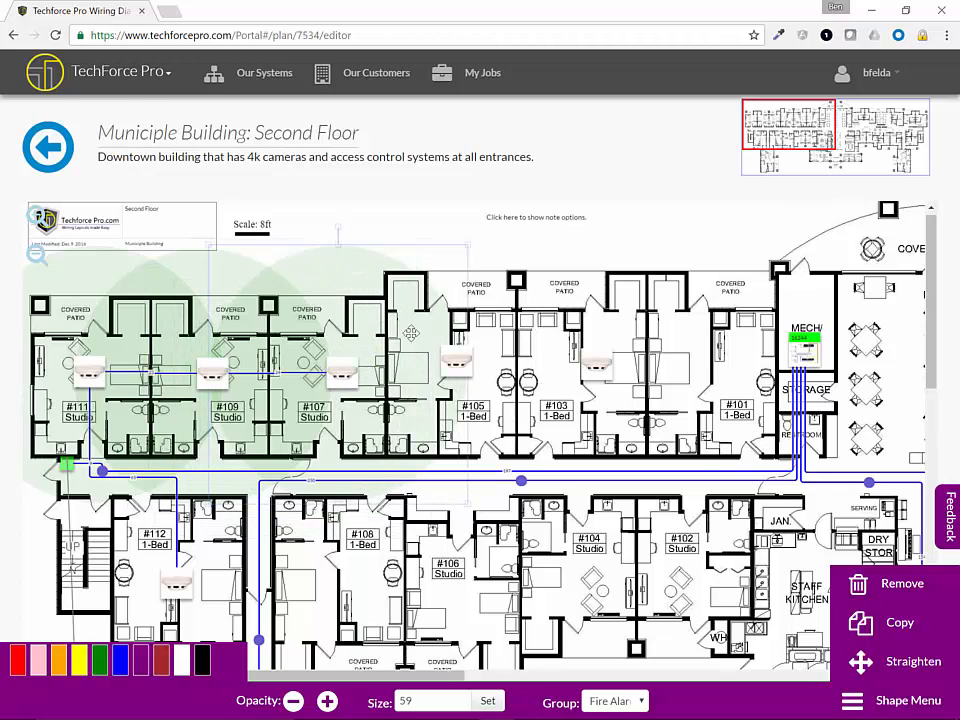
click(853, 621)
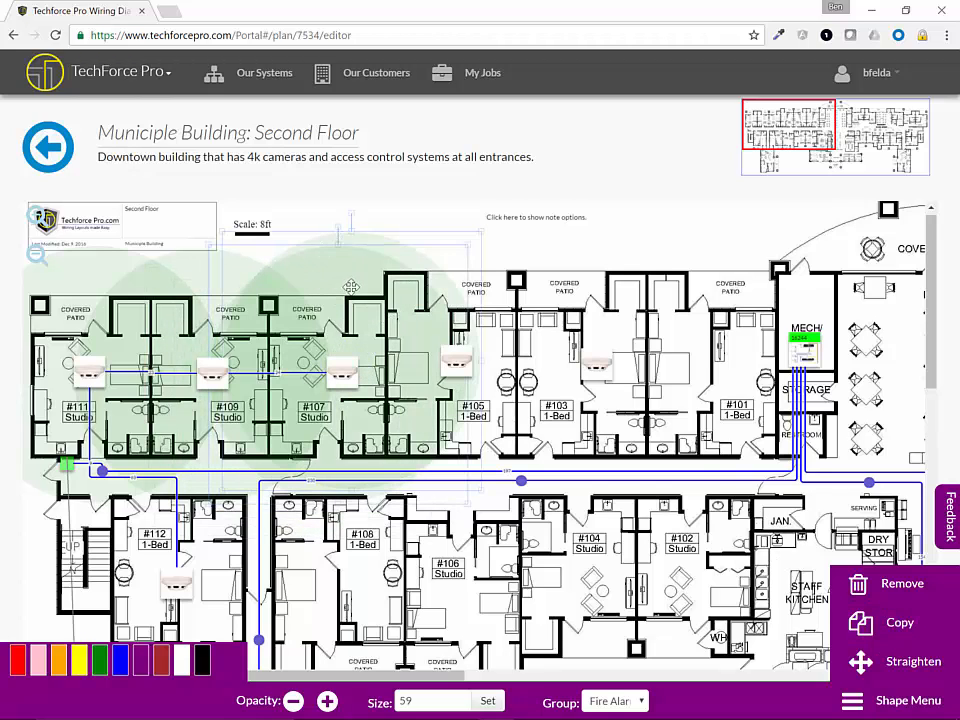
drag(262, 215, 468, 293)
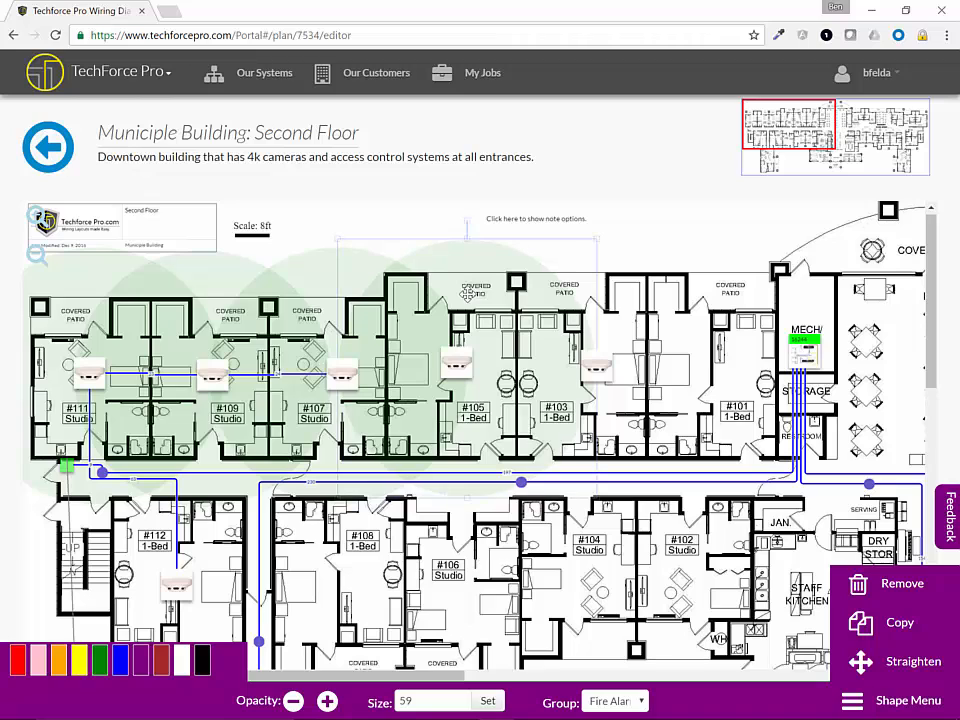
click(720, 537)
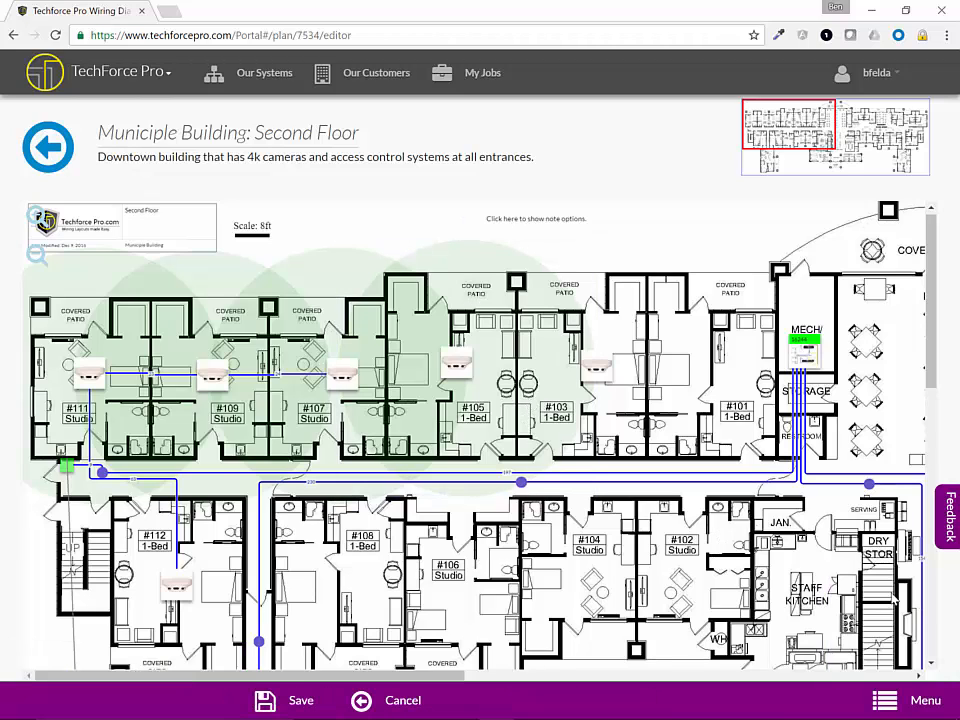
Hide the Fire Alarms group to check which detectors, wires and circles it contains, then show the group again
click(884, 700)
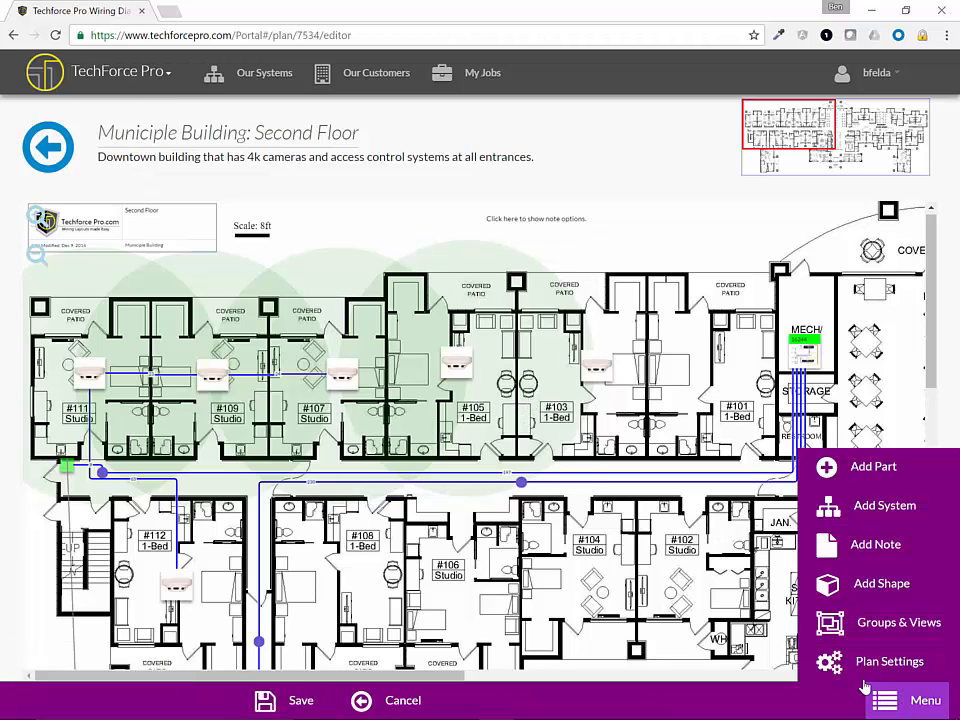
click(868, 625)
click(750, 308)
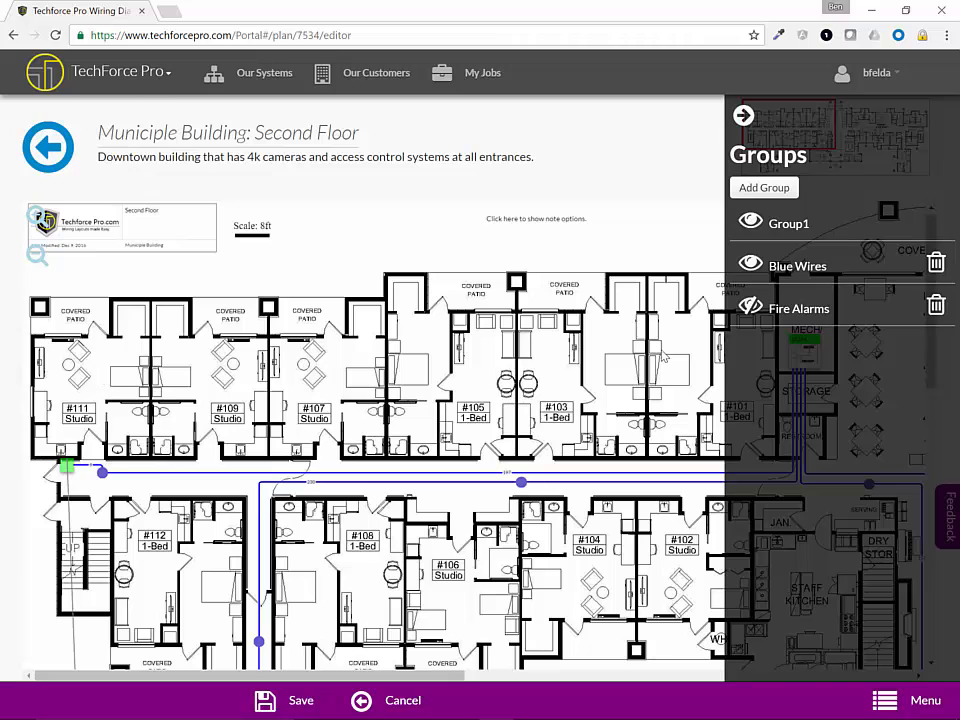
click(750, 307)
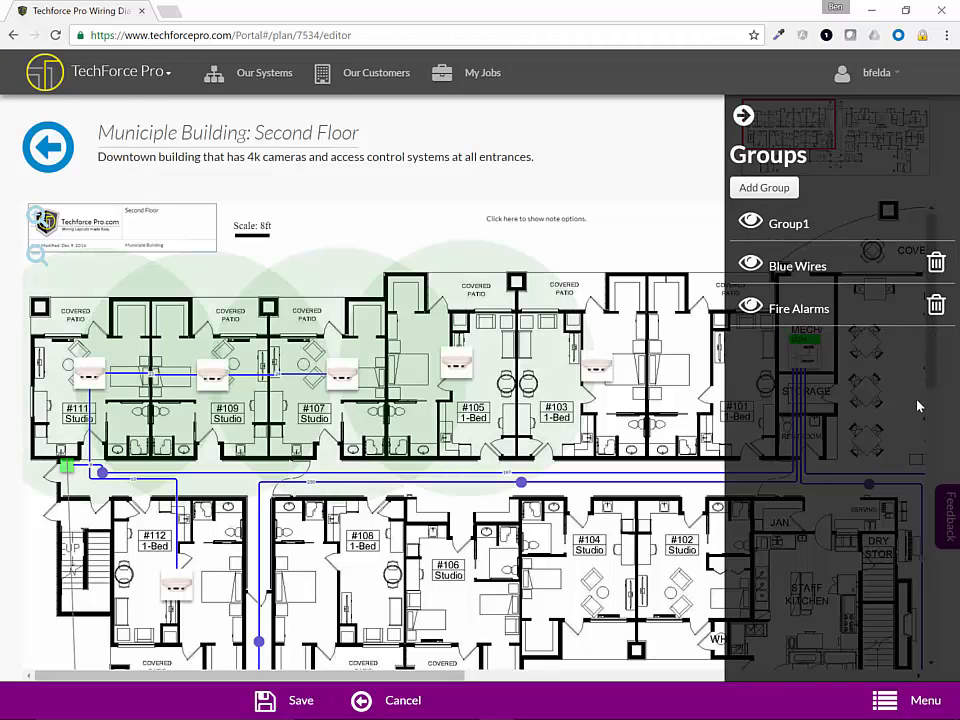